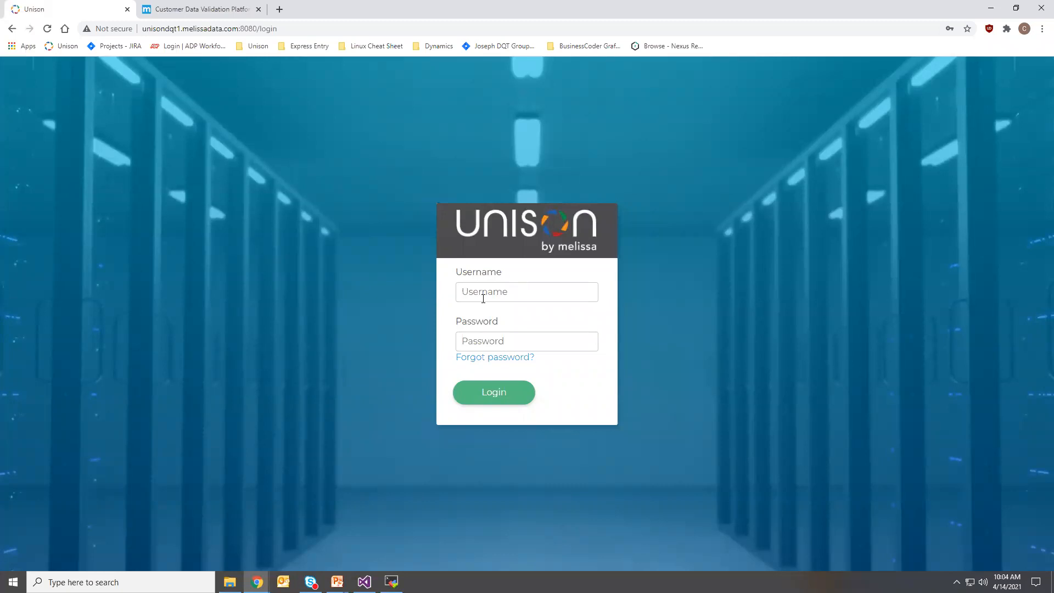
# Log in to Unison with the saved username and account password
pyautogui.click(483, 301)
pyautogui.click(476, 319)
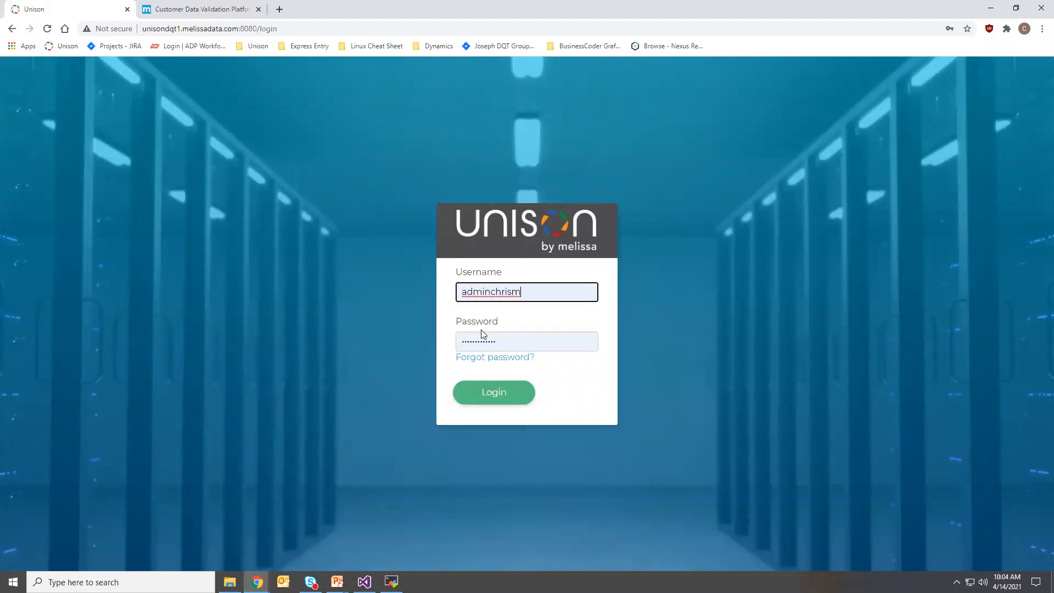
pyautogui.click(492, 393)
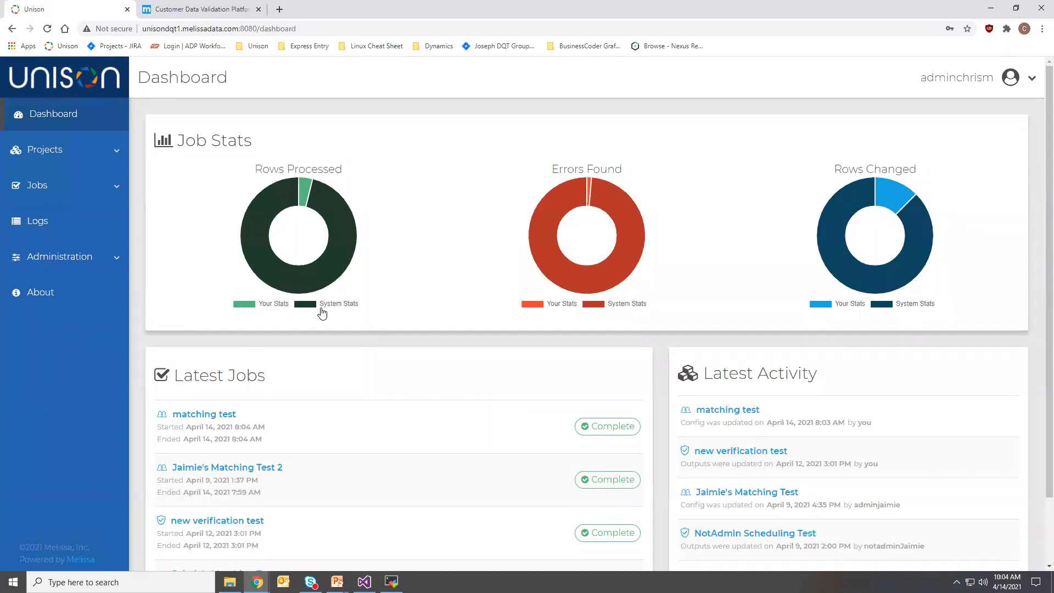
# Create a new verification project named "Webinar Demo"
pyautogui.moveTo(210, 384)
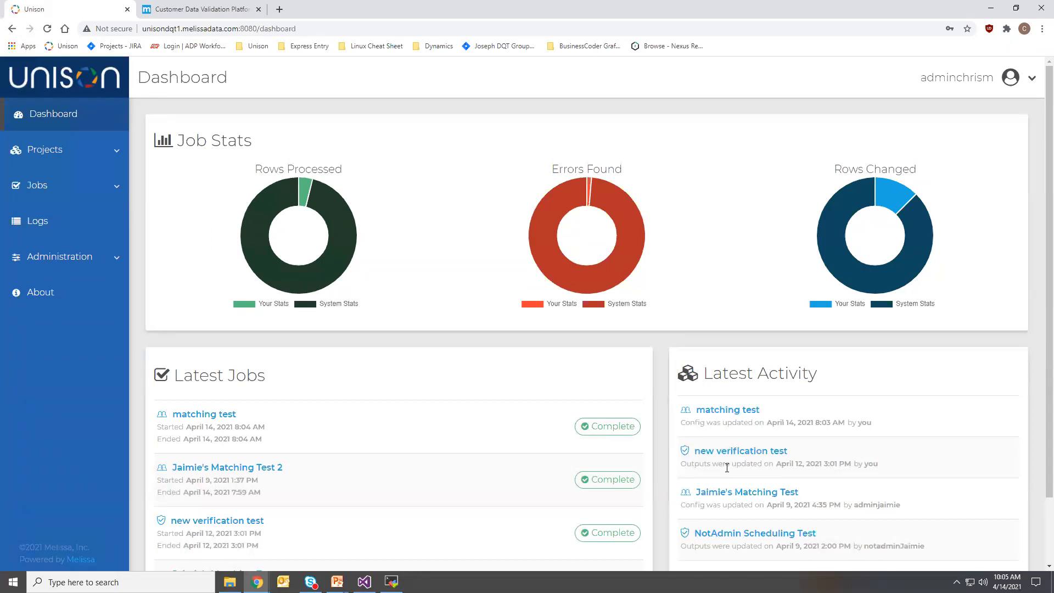
pyautogui.click(57, 162)
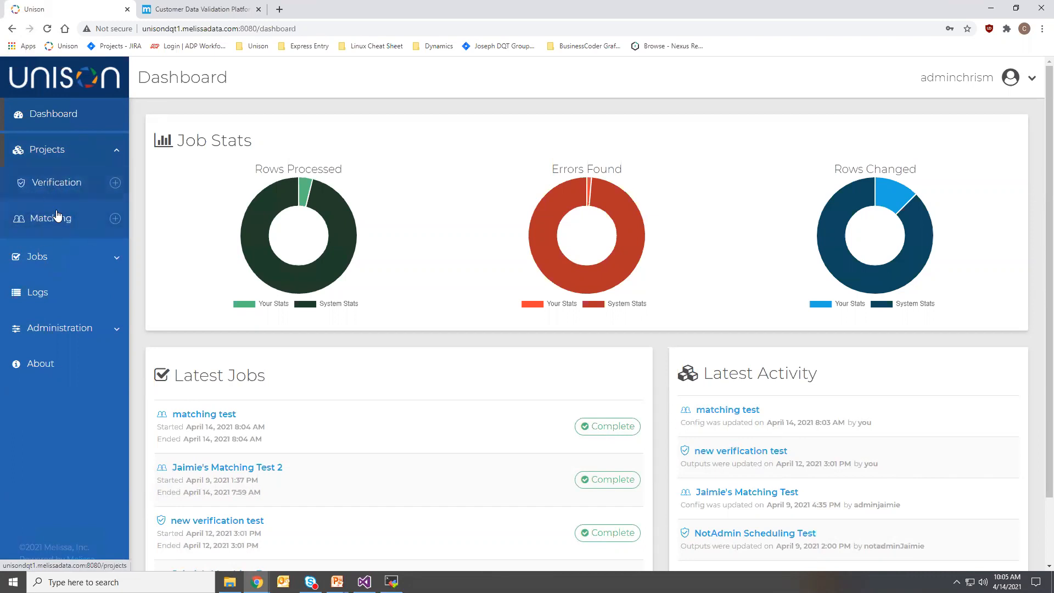
pyautogui.click(43, 183)
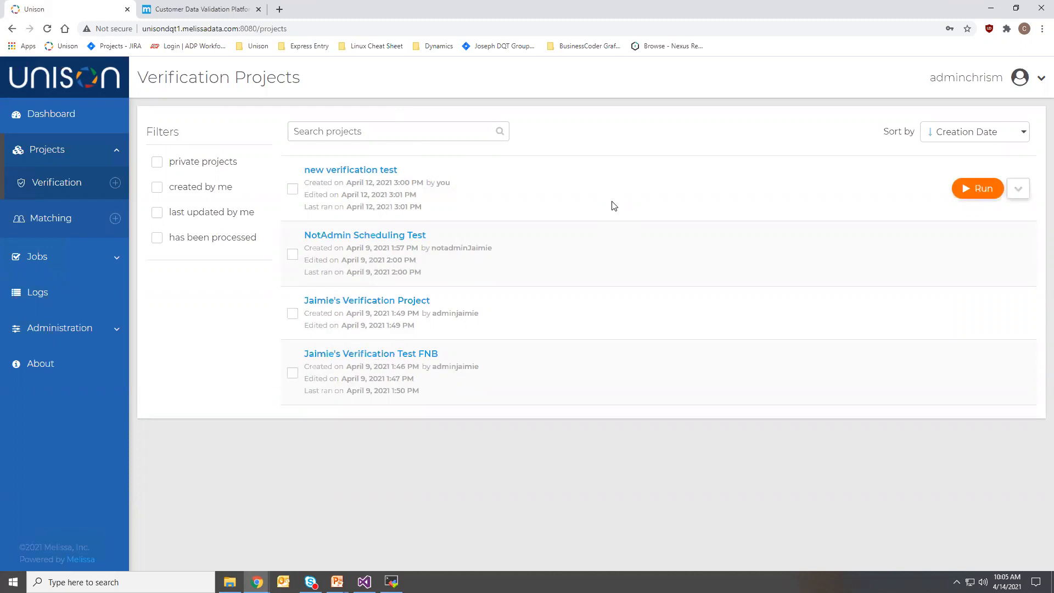
pyautogui.click(115, 182)
pyautogui.click(444, 326)
pyautogui.hotkey('ctrl', 'a')
pyautogui.write('W')
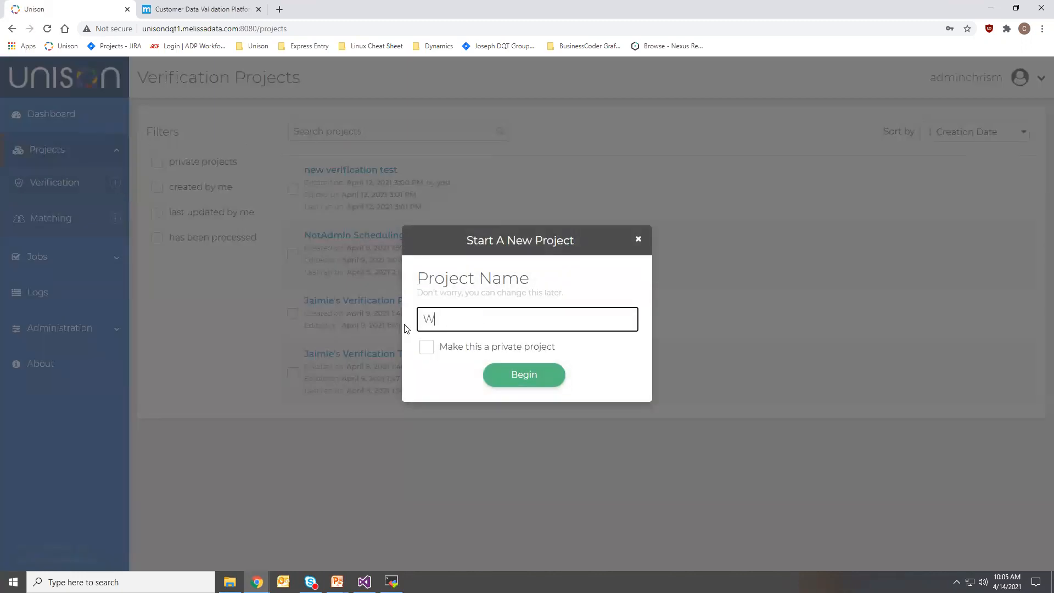
pyautogui.write('ebinar Demo')
pyautogui.click(493, 372)
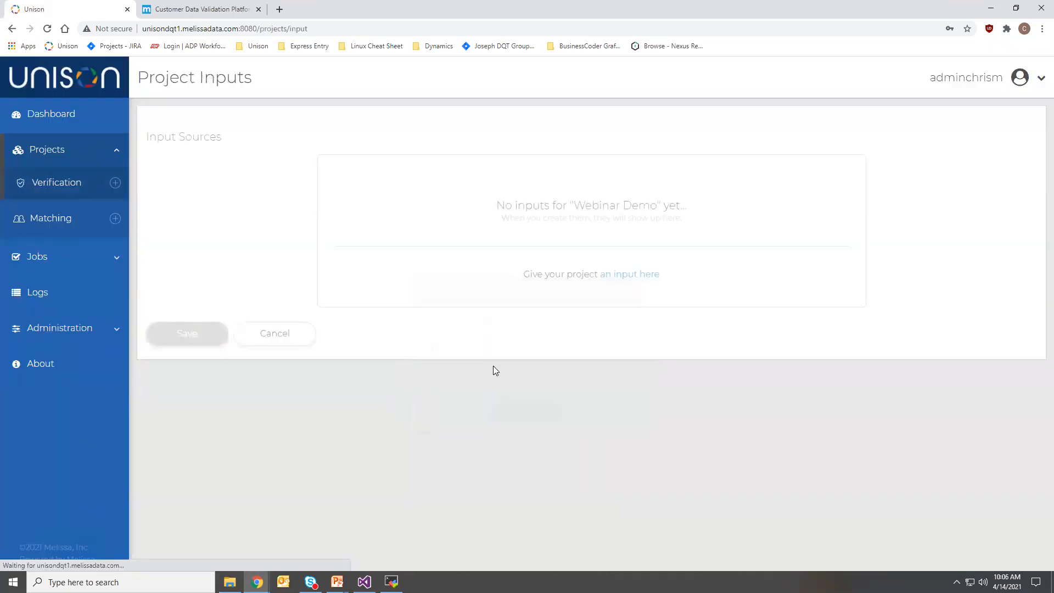
# Find the existing file SampleData.txt with the search term "sample" and save the most recently uploaded one as the project's input
pyautogui.click(608, 280)
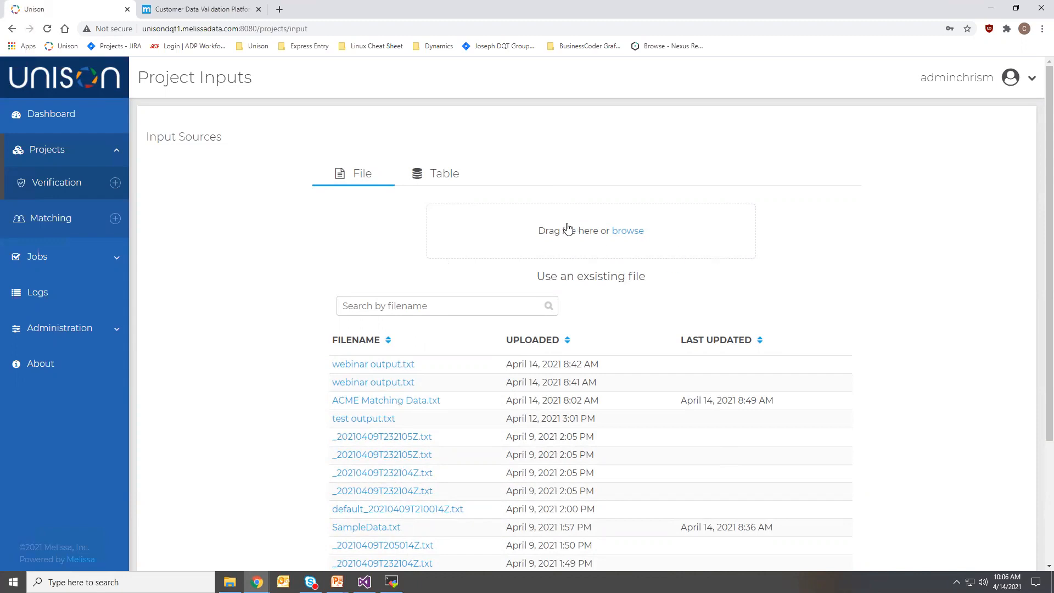
pyautogui.click(383, 302)
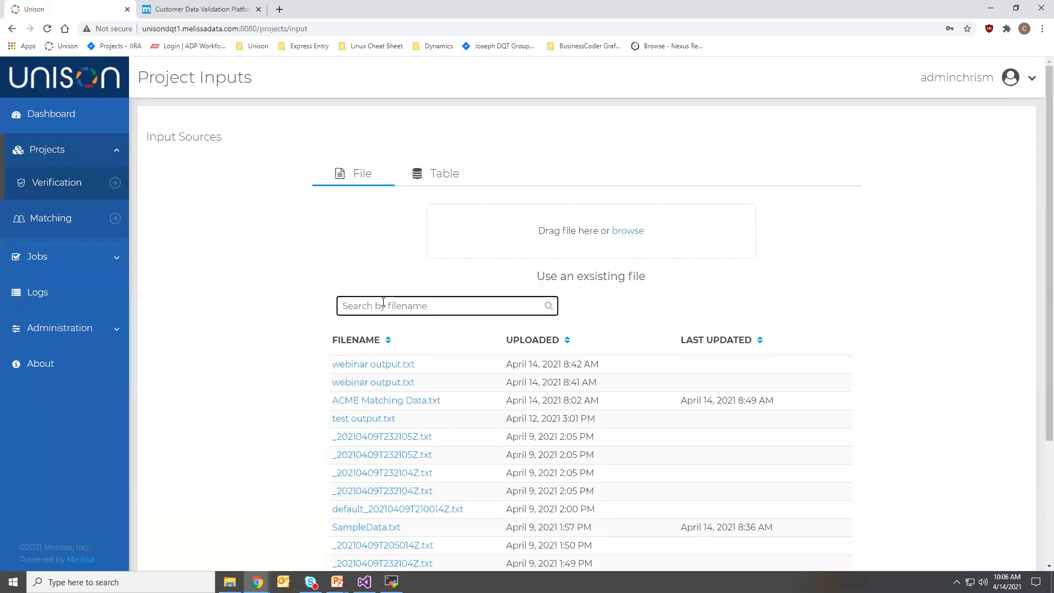
pyautogui.write('sample')
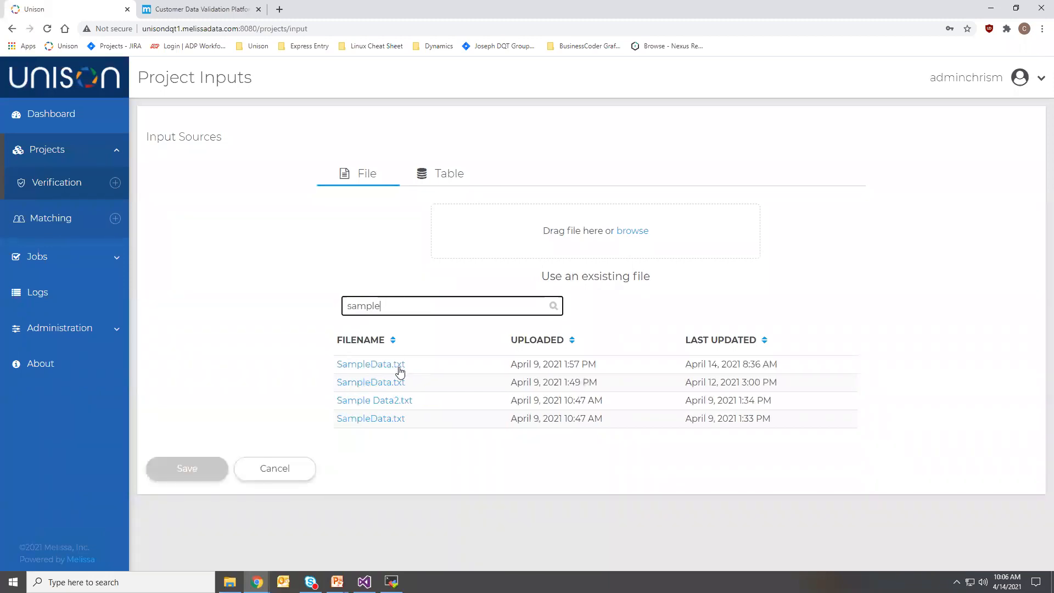
pyautogui.click(390, 365)
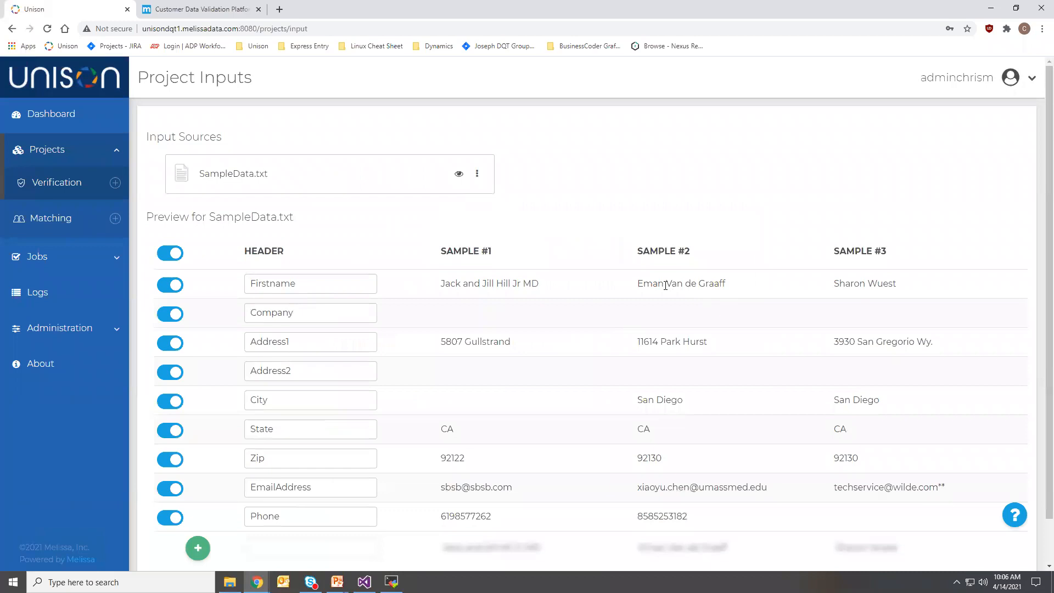
pyautogui.scroll(-1, 413, 254)
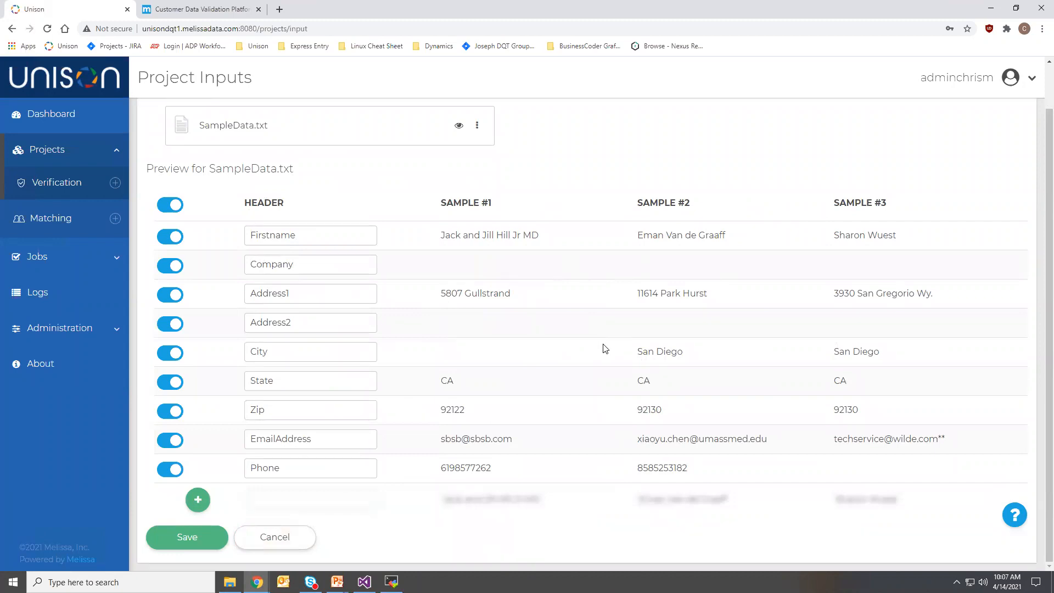
pyautogui.click(195, 539)
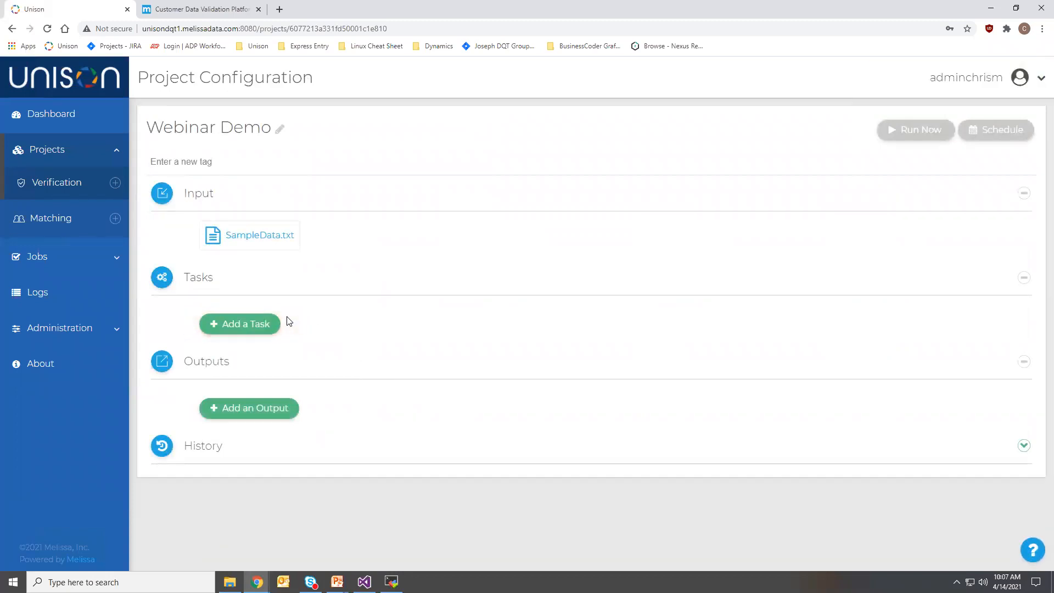
# Add an Address Cleansing task to the project with its coverage set to US Only
pyautogui.click(250, 321)
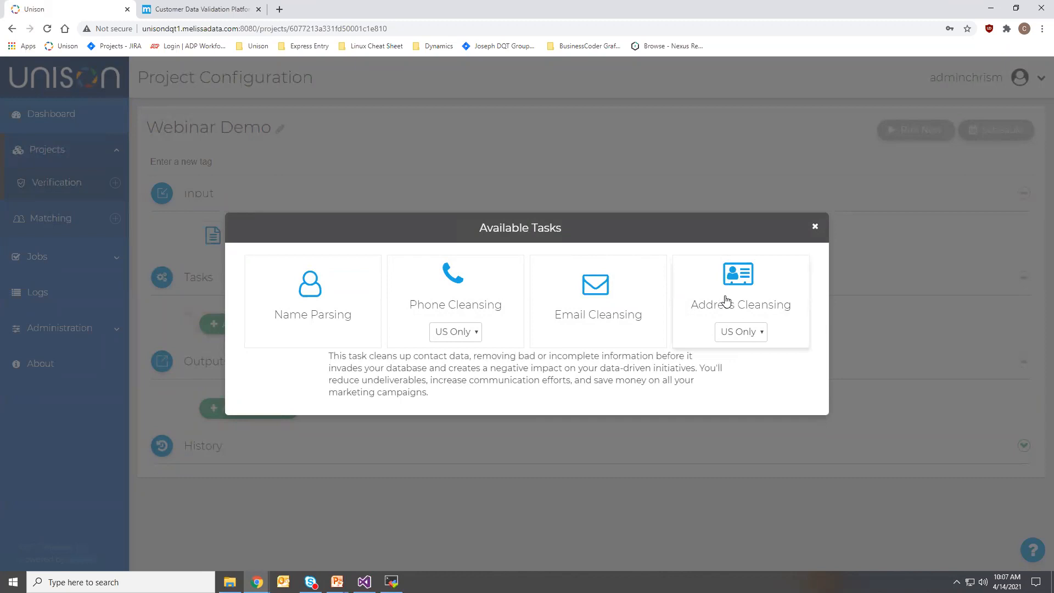
pyautogui.click(755, 333)
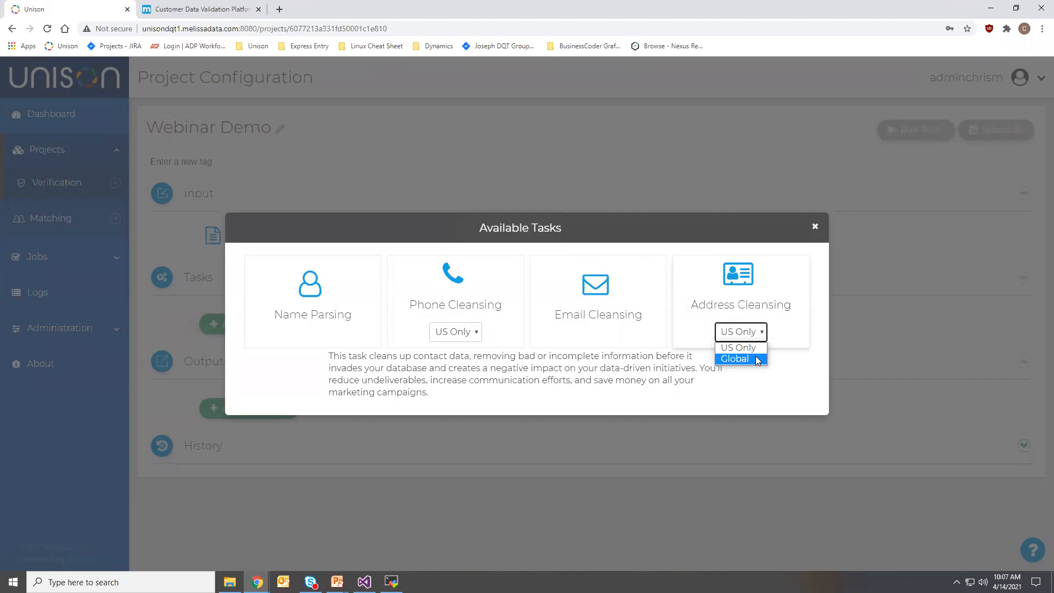
pyautogui.click(747, 348)
pyautogui.click(715, 299)
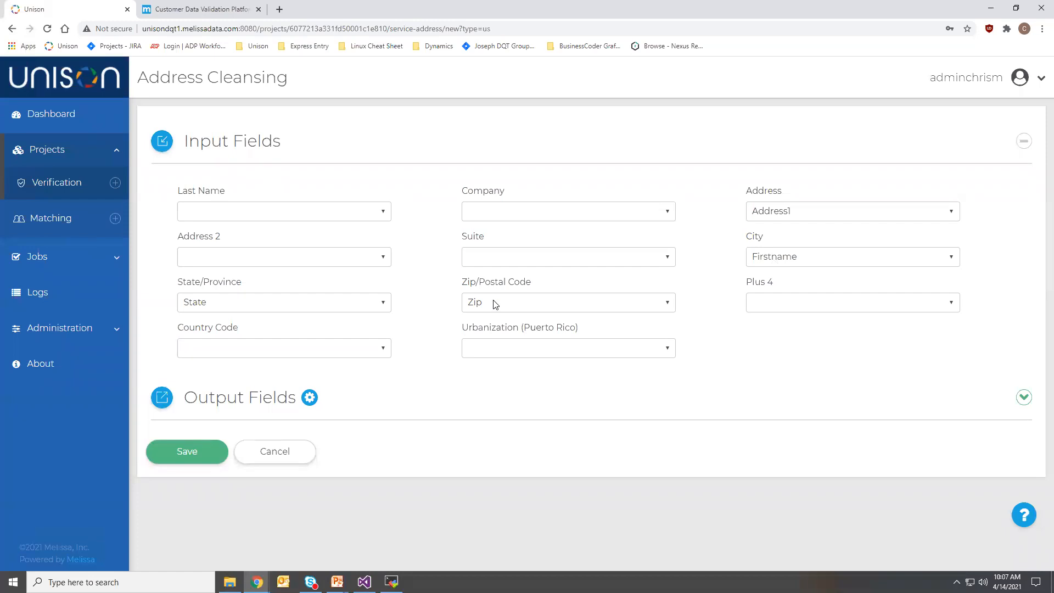
# Map the task's City input field to the City column, leaving Suite unmapped
pyautogui.click(817, 258)
pyautogui.click(774, 328)
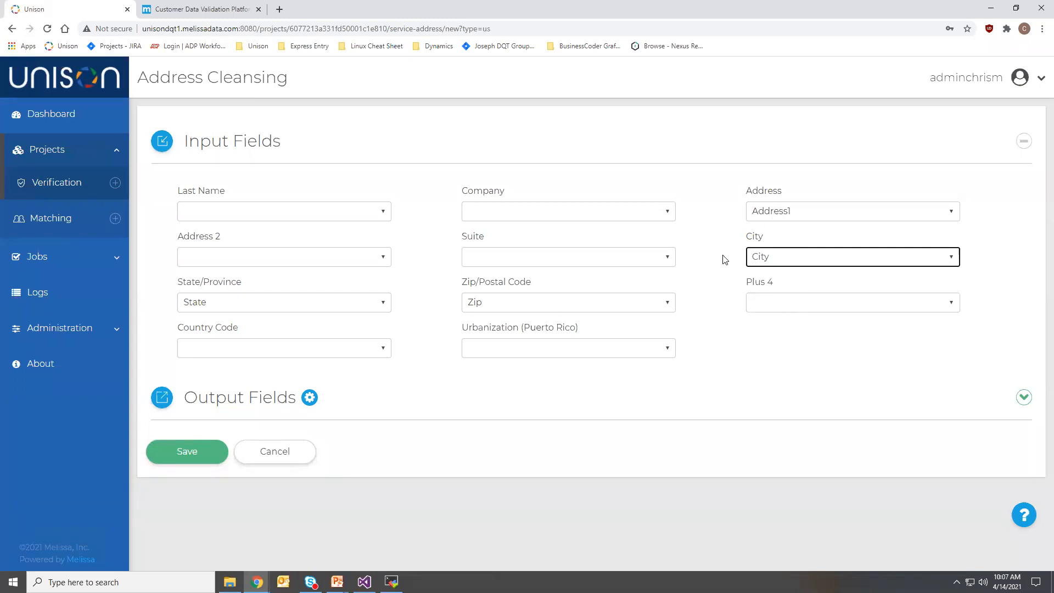
pyautogui.click(635, 267)
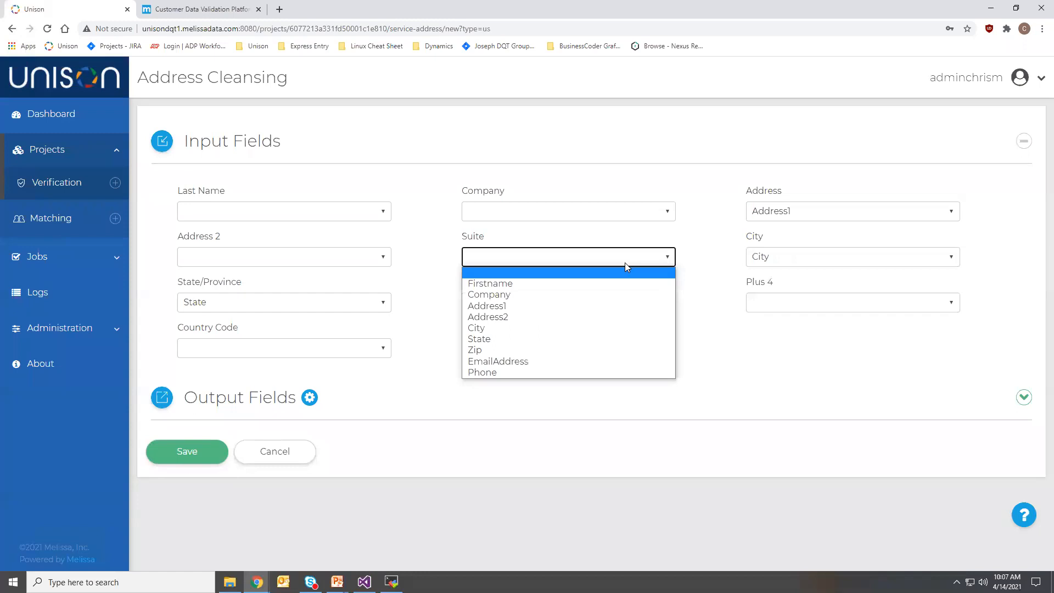
pyautogui.click(734, 232)
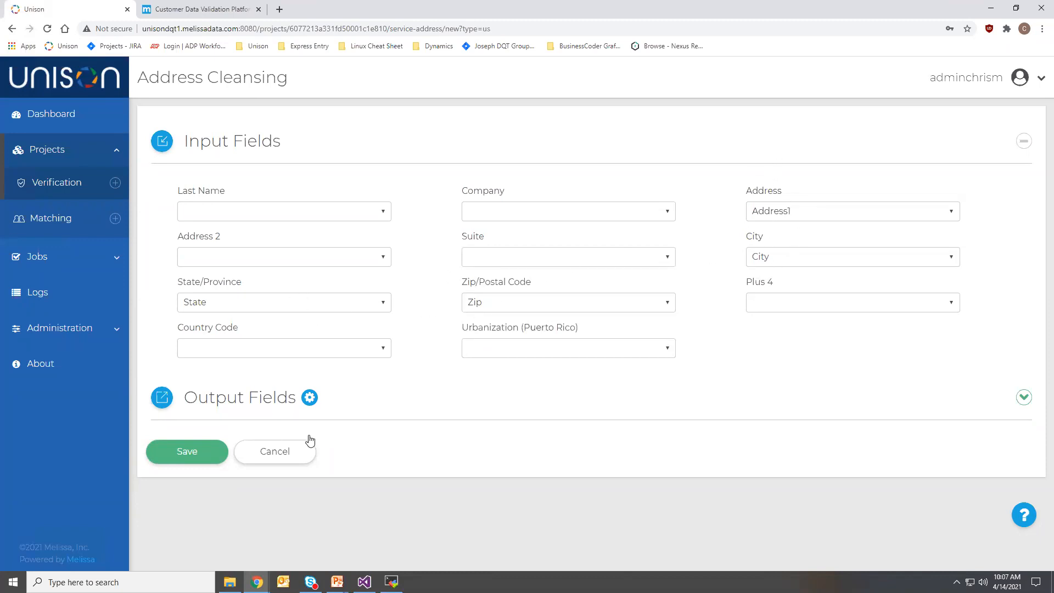
# Rename the Melissa Address Key and Key Base outputs to MelissaAddressKey and MelissaAddressKeyBase, and turn off the Time Zone and Time Zone Code outputs
pyautogui.click(207, 403)
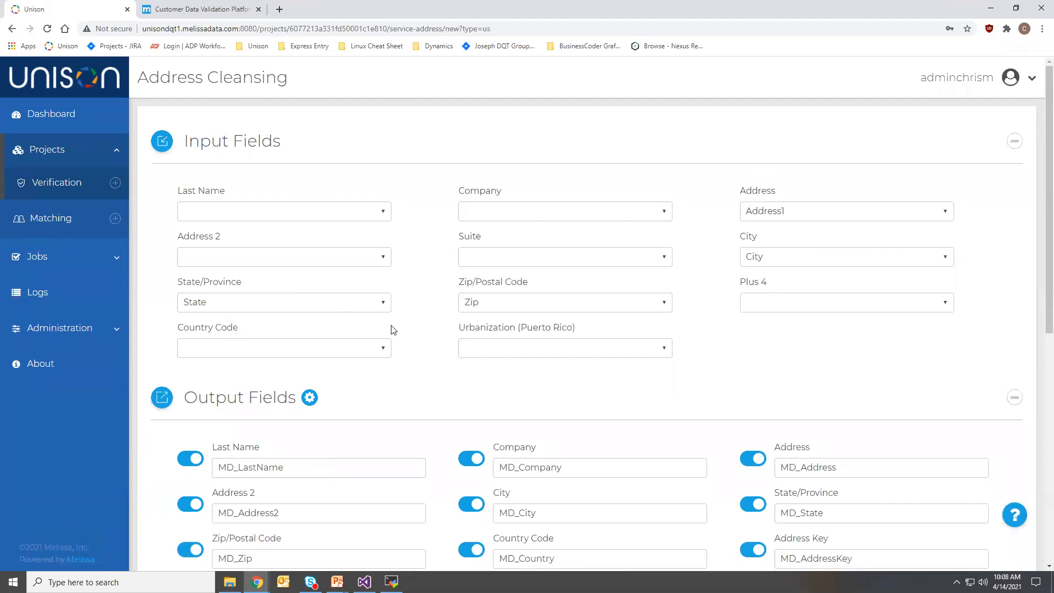
pyautogui.scroll(-5, 395, 333)
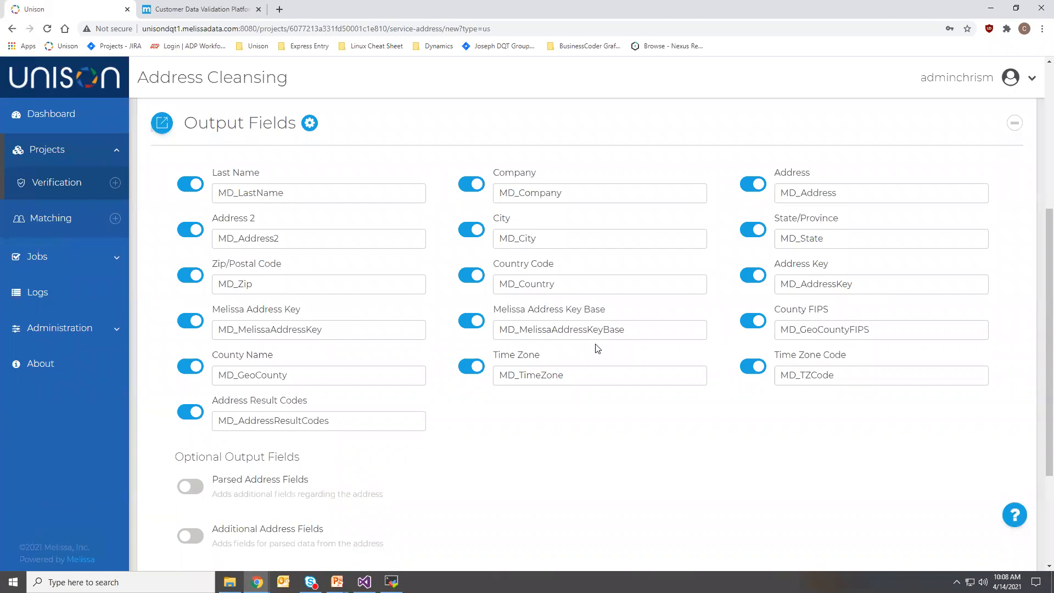
pyautogui.moveTo(520, 330); pyautogui.dragTo(476, 331)
pyautogui.press('BackSpace')
pyautogui.moveTo(237, 331); pyautogui.dragTo(236, 318)
pyautogui.press('BackSpace')
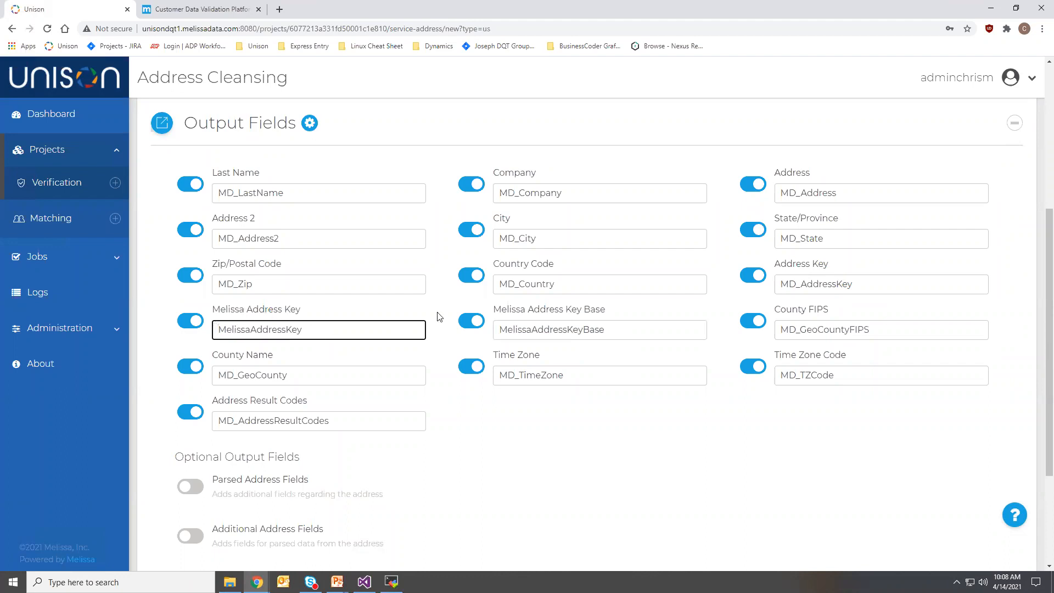
pyautogui.click(473, 367)
pyautogui.click(757, 369)
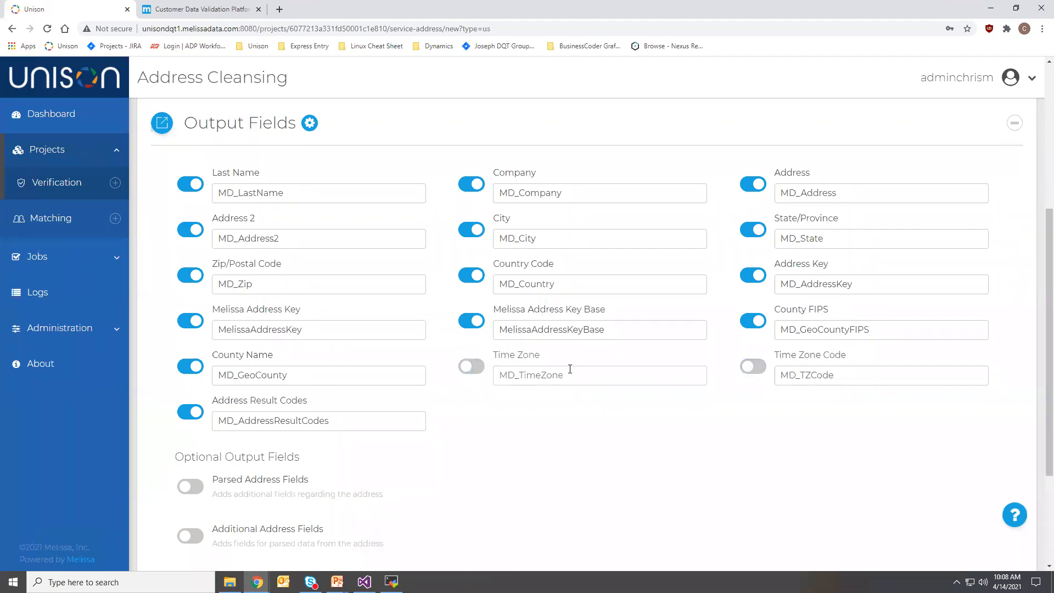
# Enable the optional Geographic Information outputs, keeping only Latitude, Longitude and GeoCoder Result Codes switched on
pyautogui.scroll(-3, 570, 369)
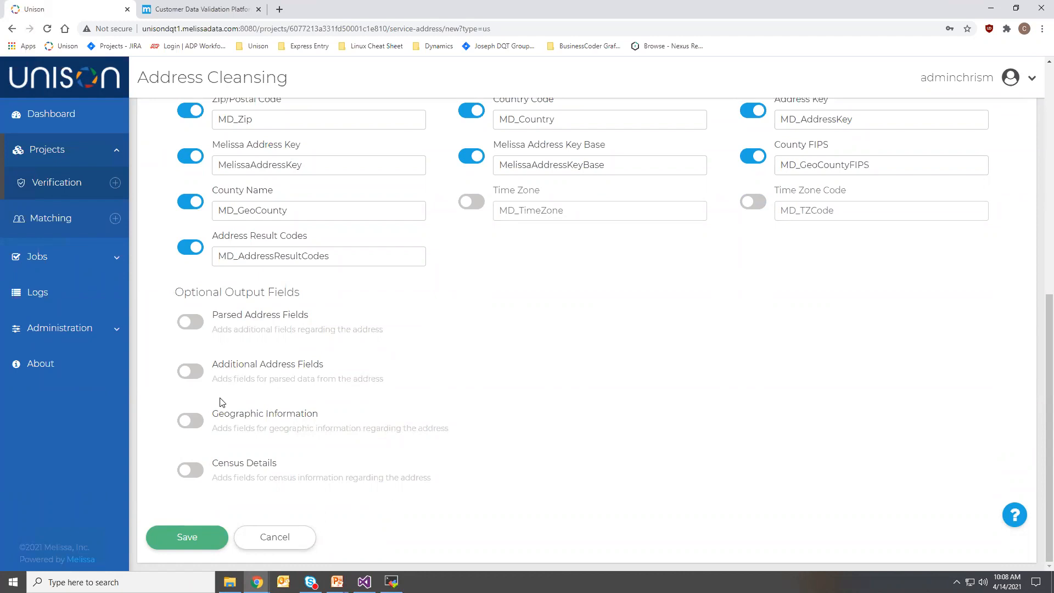
pyautogui.click(191, 421)
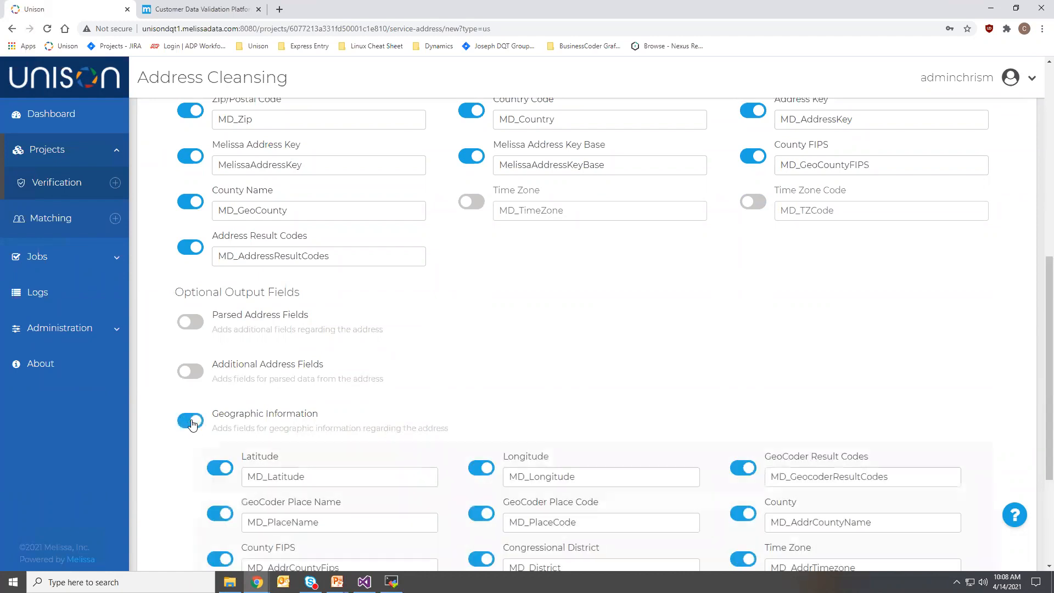
pyautogui.scroll(-3, 355, 397)
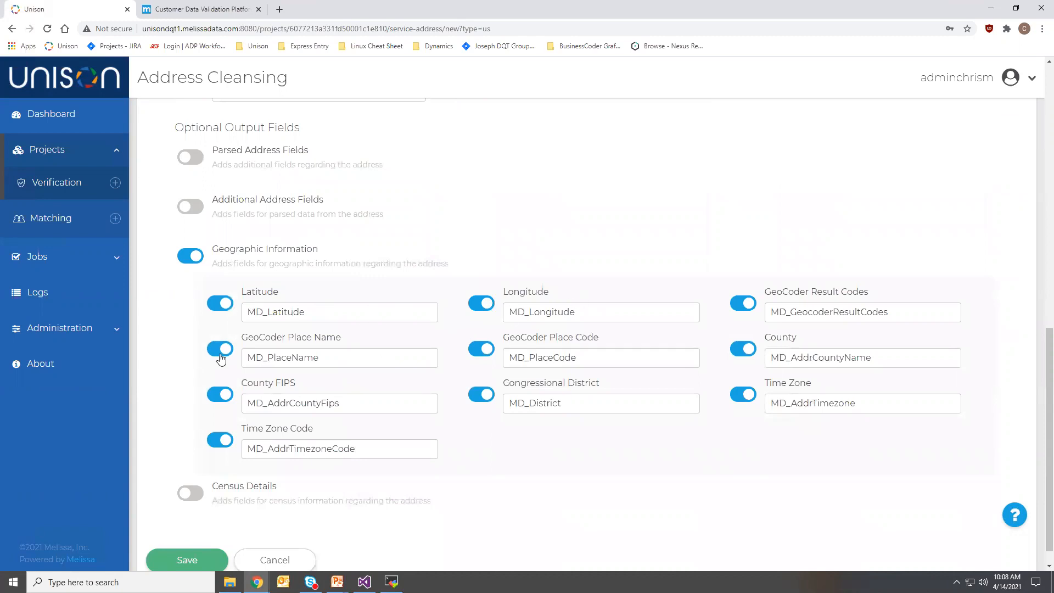
pyautogui.click(742, 348)
pyautogui.click(744, 394)
pyautogui.click(485, 394)
pyautogui.click(482, 351)
pyautogui.click(226, 351)
pyautogui.click(222, 395)
pyautogui.click(222, 440)
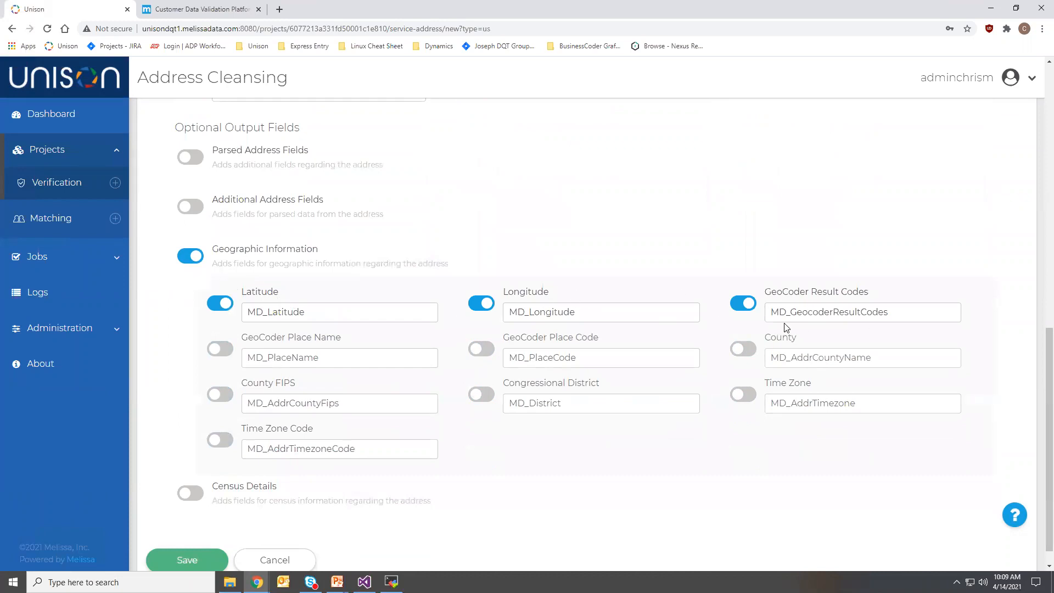
# Review the chosen address output fields and save the Address Cleansing task
pyautogui.scroll(1, 785, 310)
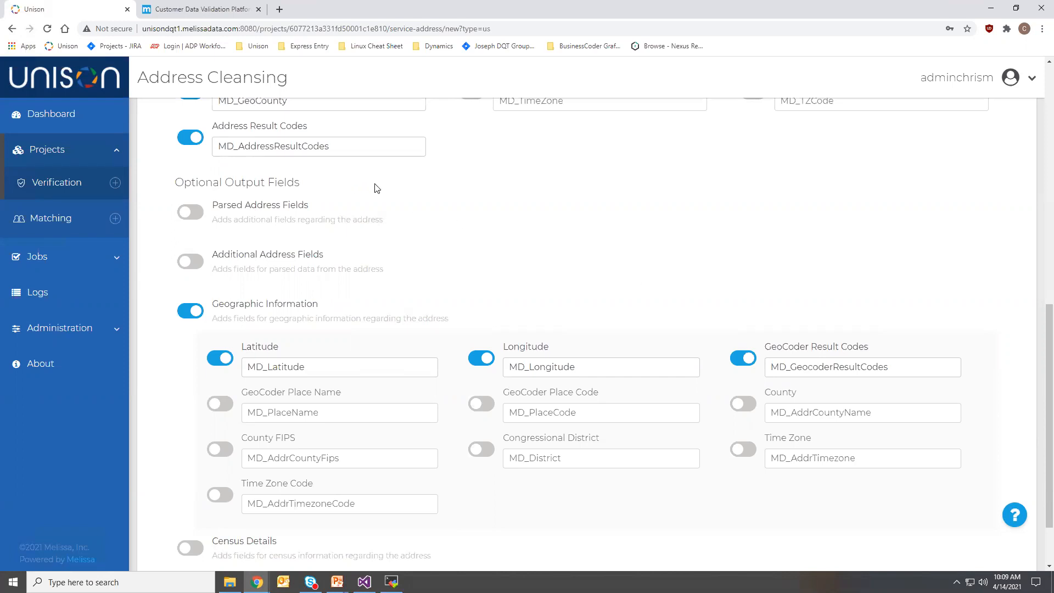
pyautogui.scroll(1, 373, 186)
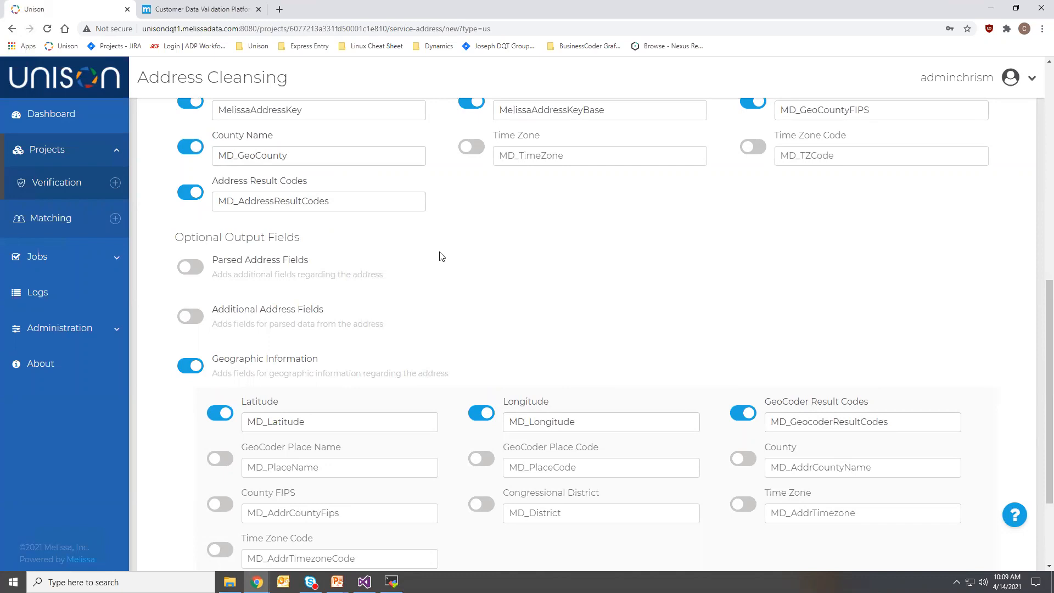
pyautogui.scroll(-2, 555, 319)
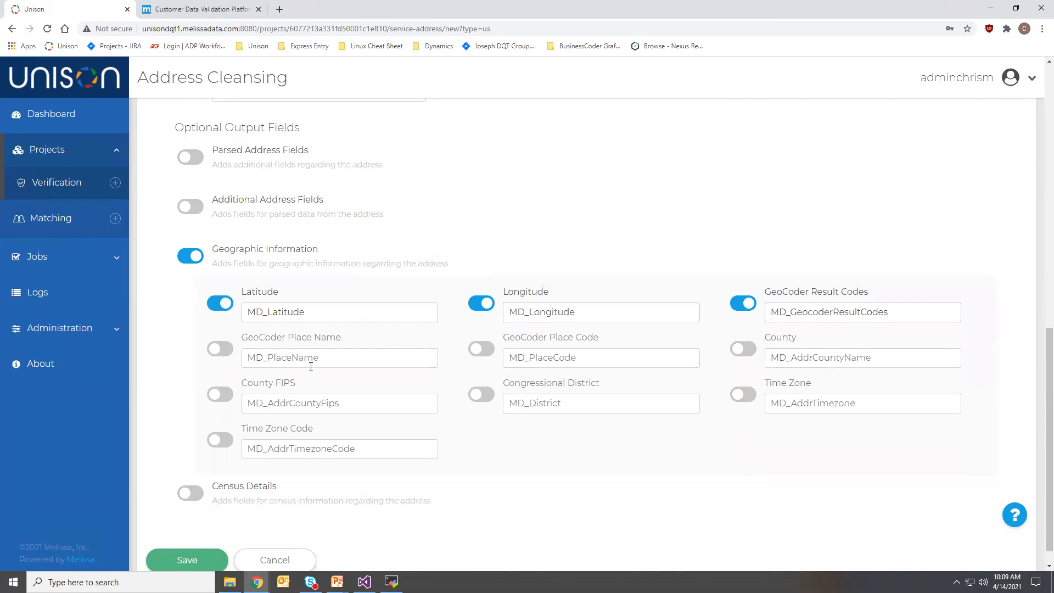
pyautogui.scroll(-1, 187, 513)
pyautogui.click(186, 538)
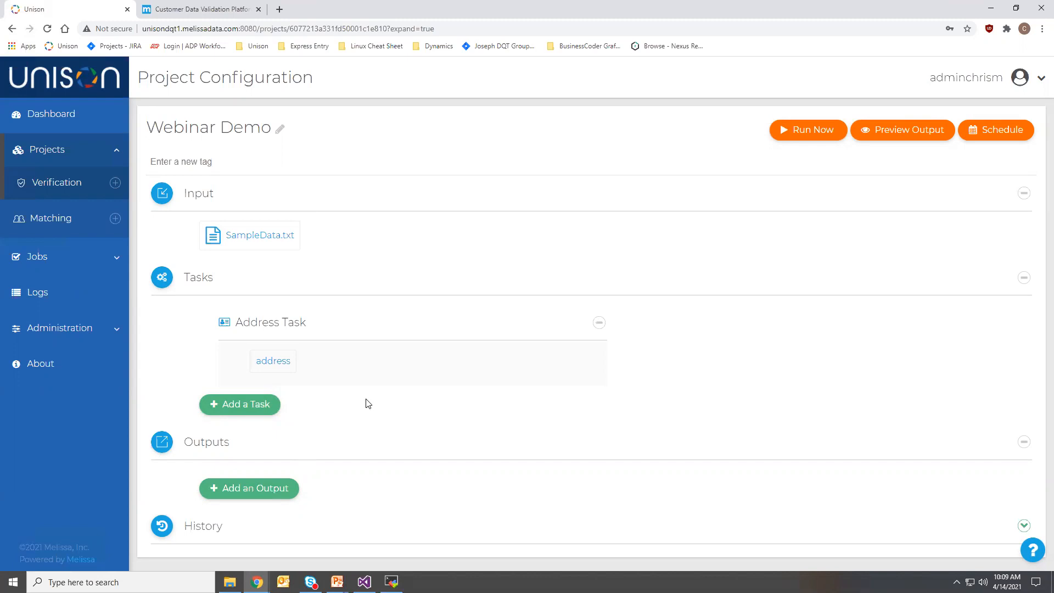
# Add a file output named "webinar output" to the project, with the appended timestamp turned off
pyautogui.click(242, 241)
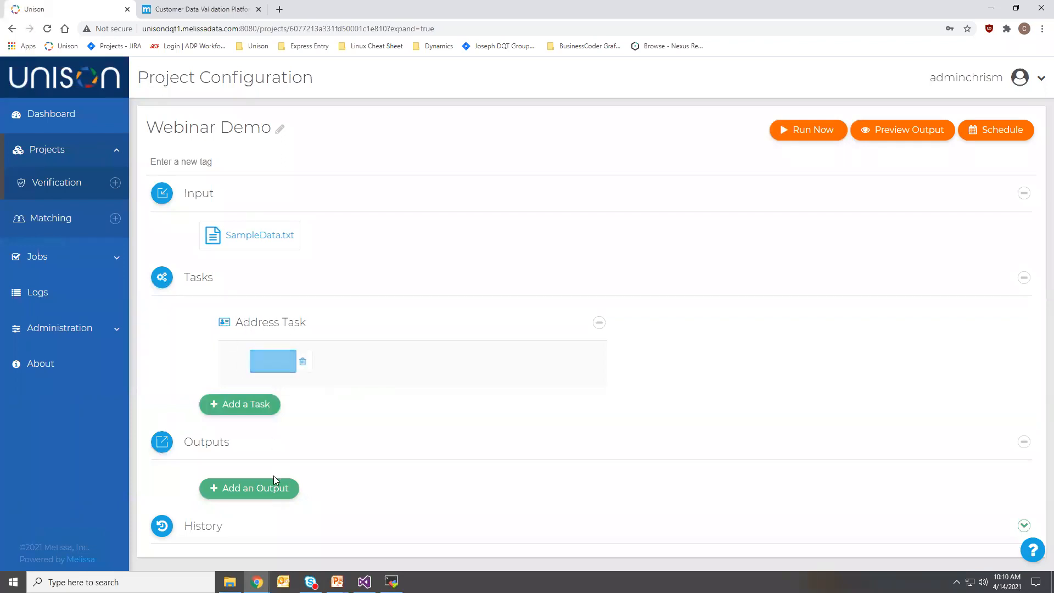
pyautogui.click(237, 497)
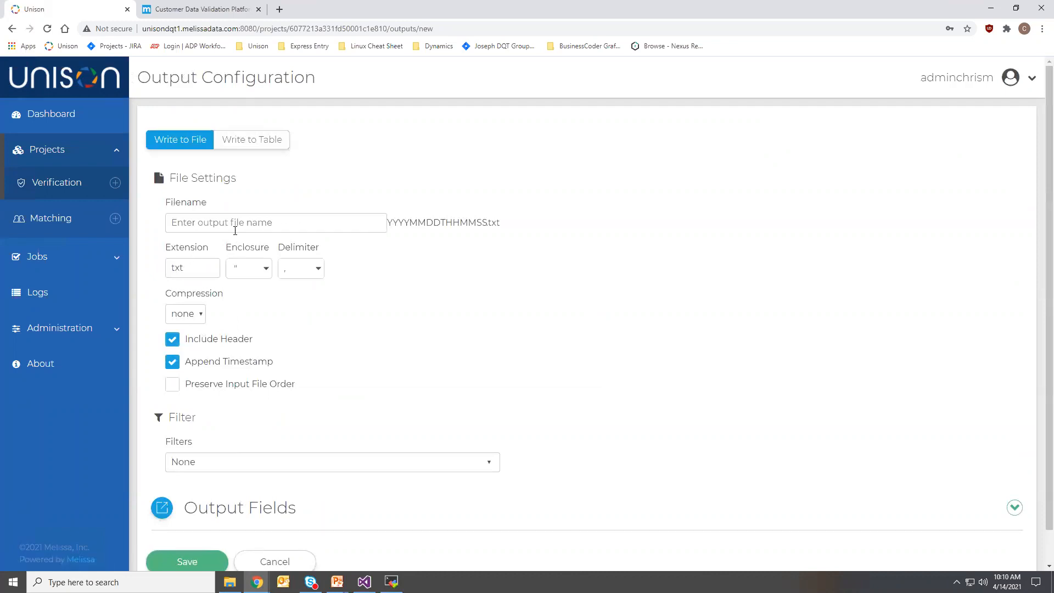
pyautogui.click(172, 361)
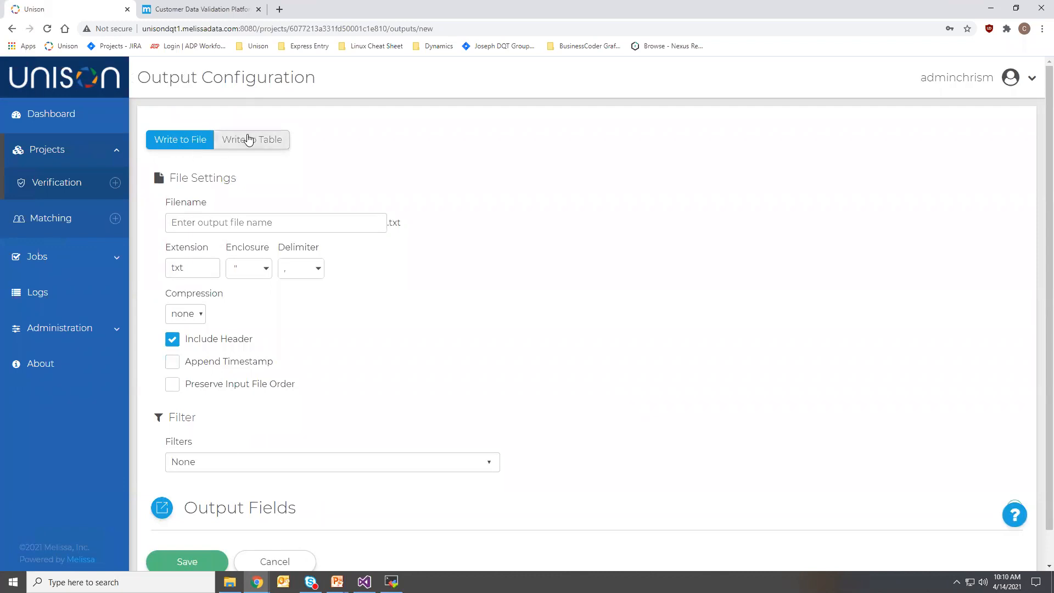
pyautogui.click(265, 219)
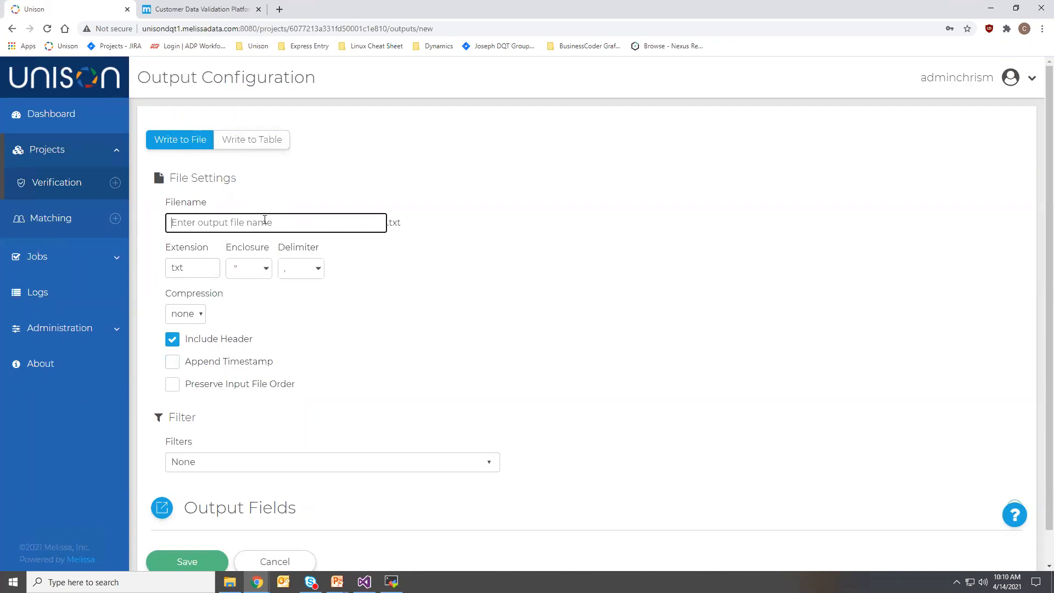
pyautogui.write('webinar output')
# Expand the output fields, keep the input fields included, and exclude MD_LastName and MD_Company
pyautogui.scroll(-1, 283, 382)
pyautogui.click(230, 474)
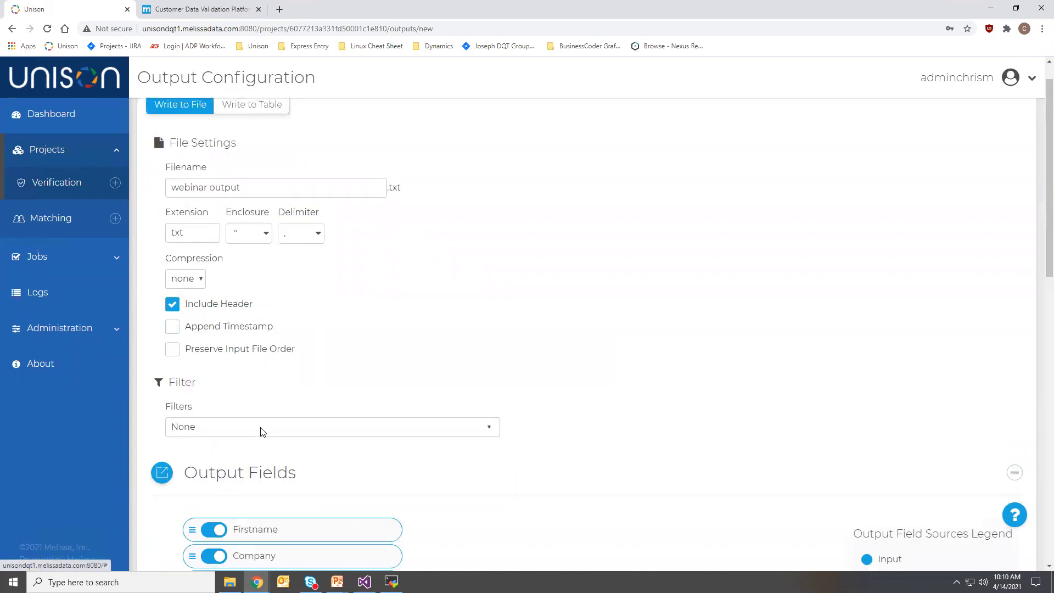
pyautogui.scroll(-6, 261, 431)
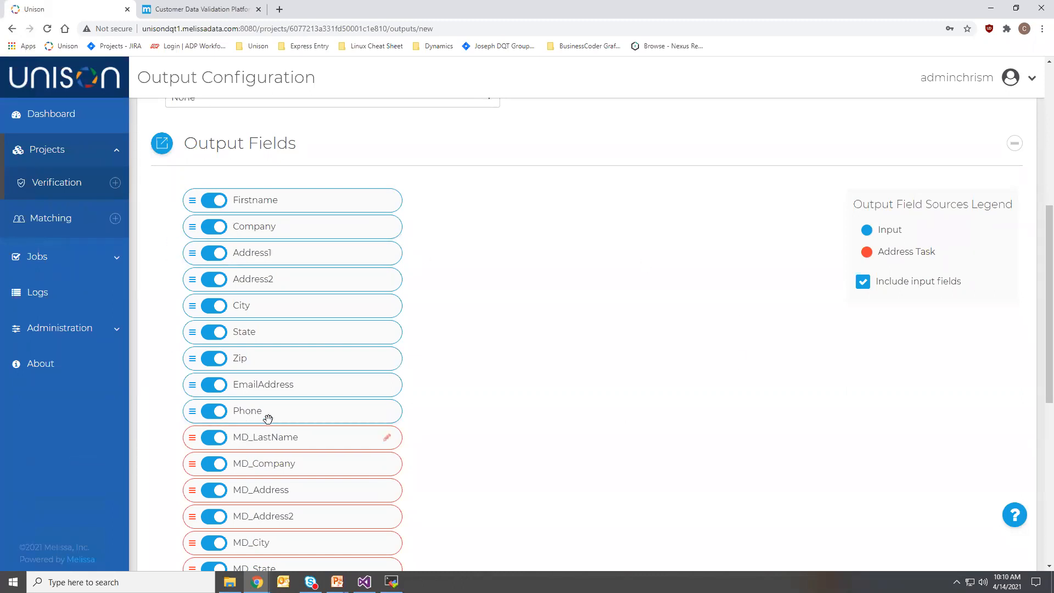
pyautogui.click(864, 281)
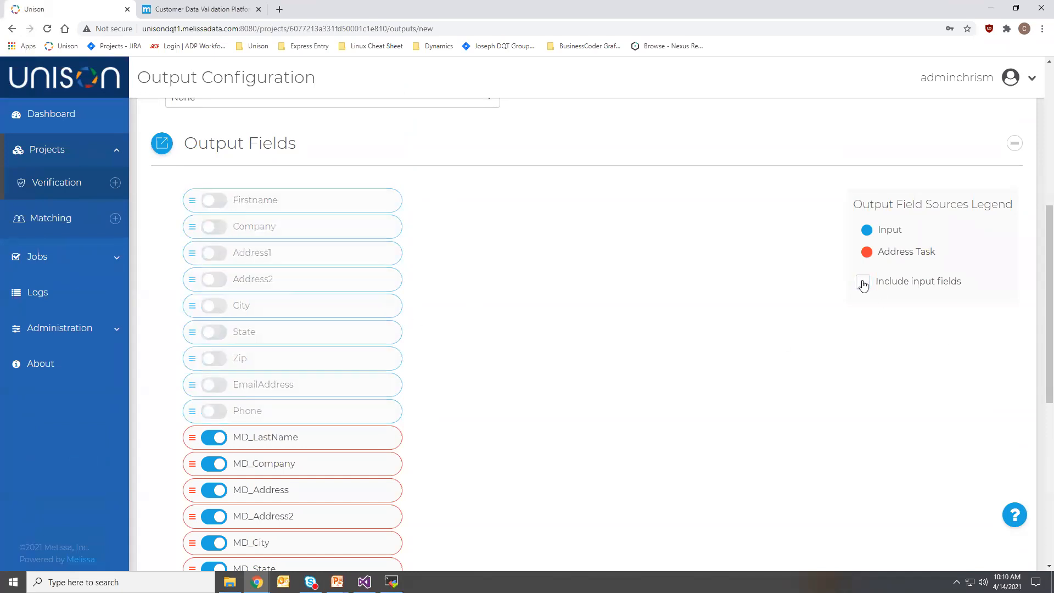
pyautogui.click(864, 283)
pyautogui.scroll(-2, 329, 283)
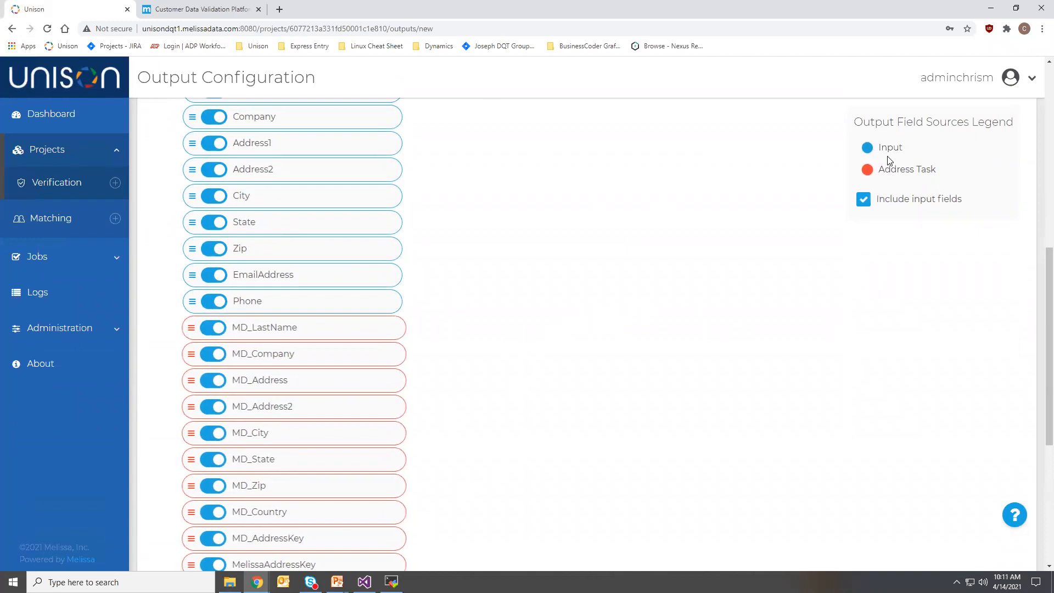
pyautogui.click(214, 328)
pyautogui.click(214, 362)
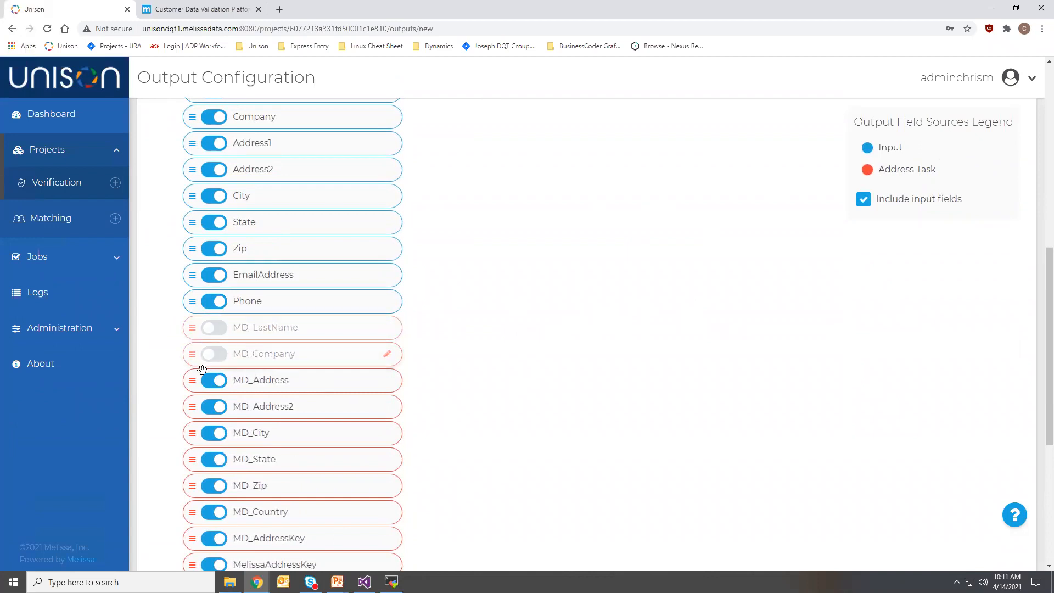
# Move the MD_GeoCountyFIPS field directly below MD_AddressKey and save the output configuration
pyautogui.scroll(-1, 212, 438)
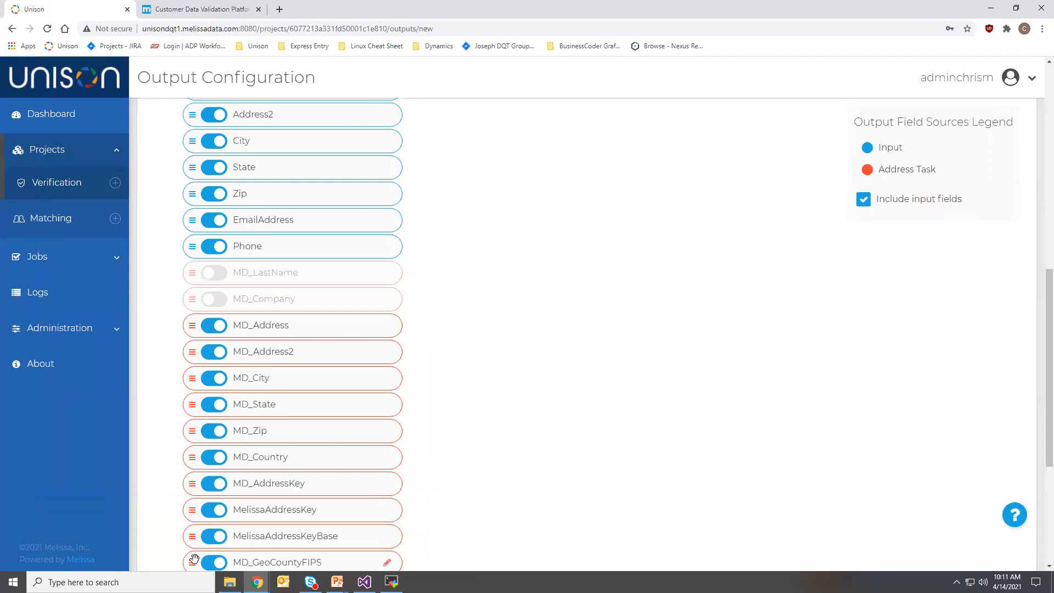
pyautogui.moveTo(193, 561); pyautogui.dragTo(193, 501)
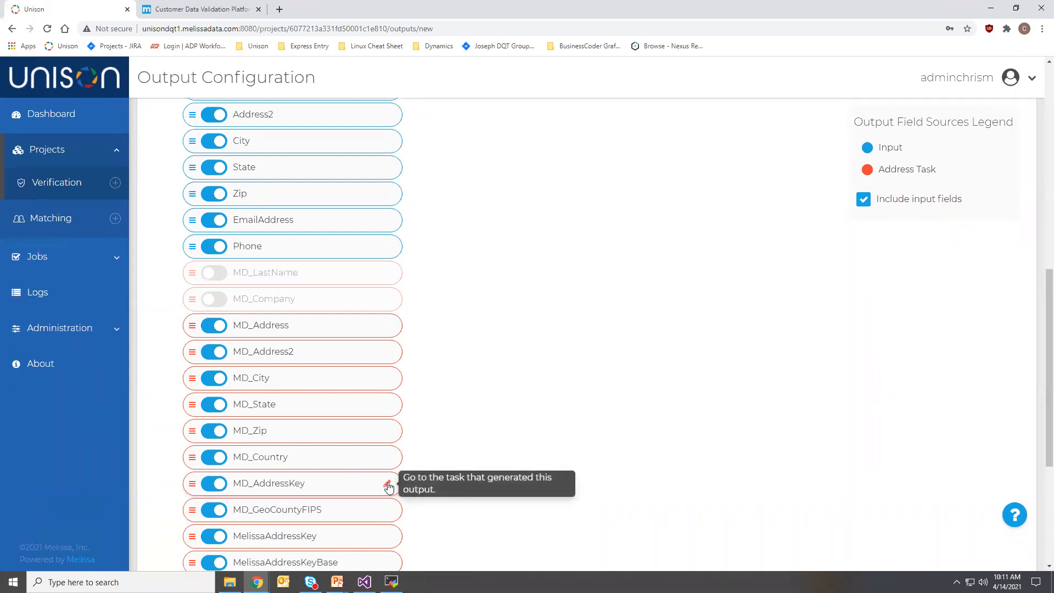
pyautogui.scroll(-3, 486, 407)
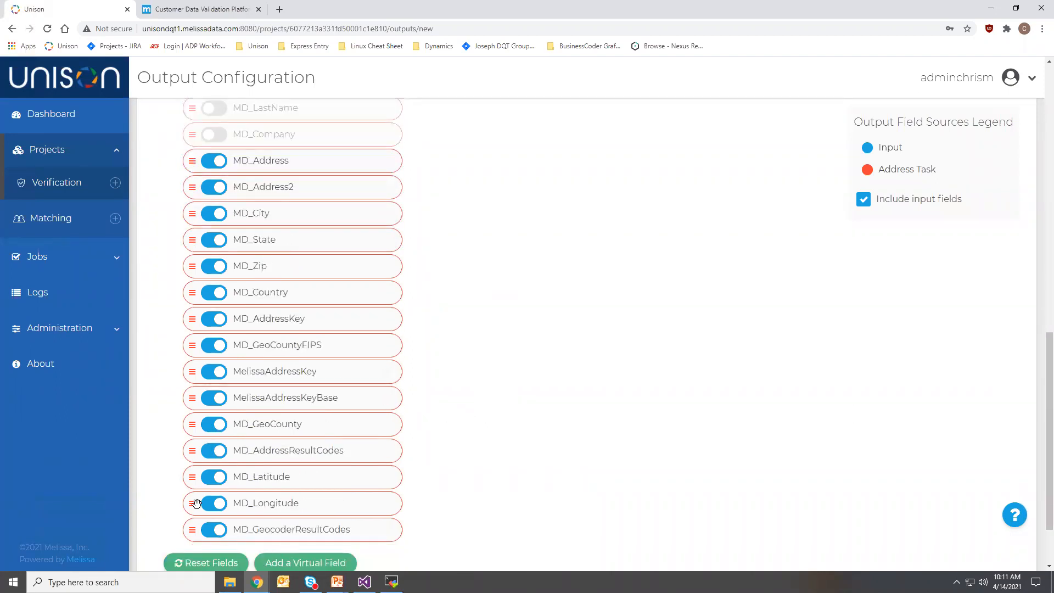
pyautogui.scroll(1, 291, 255)
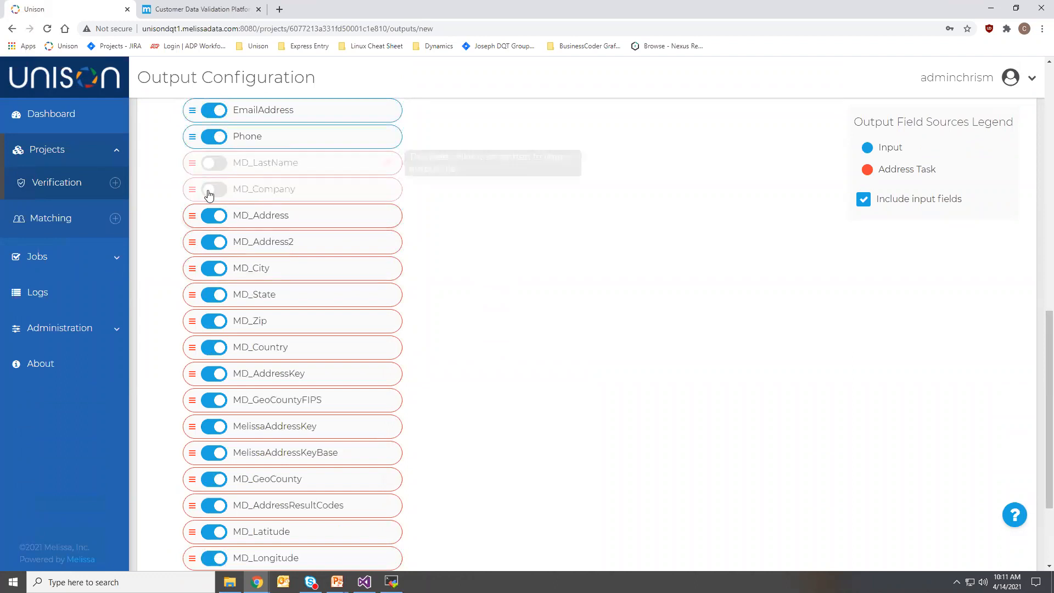
pyautogui.scroll(-3, 212, 173)
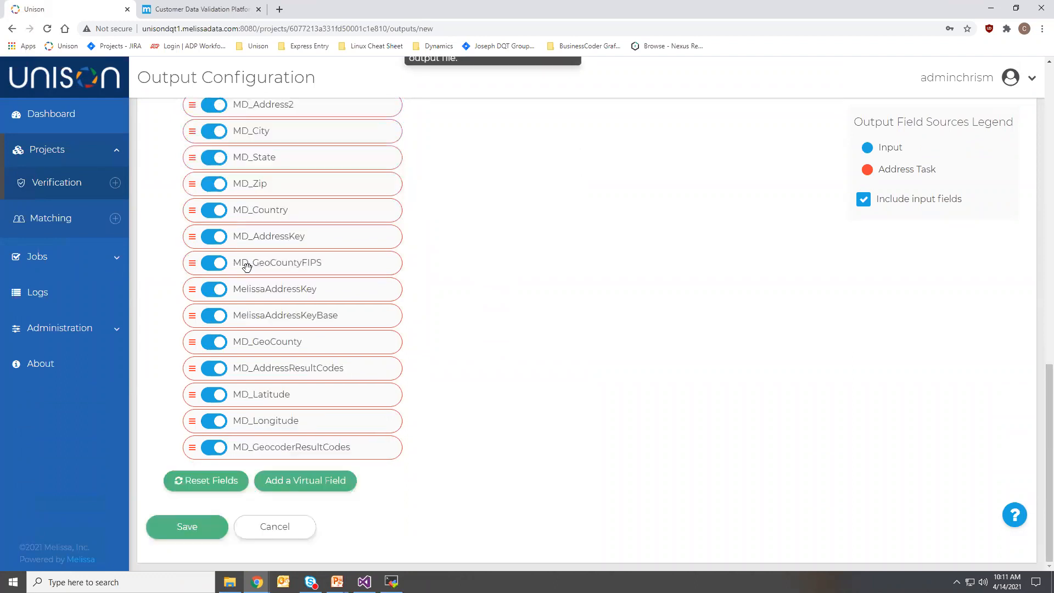
pyautogui.click(182, 526)
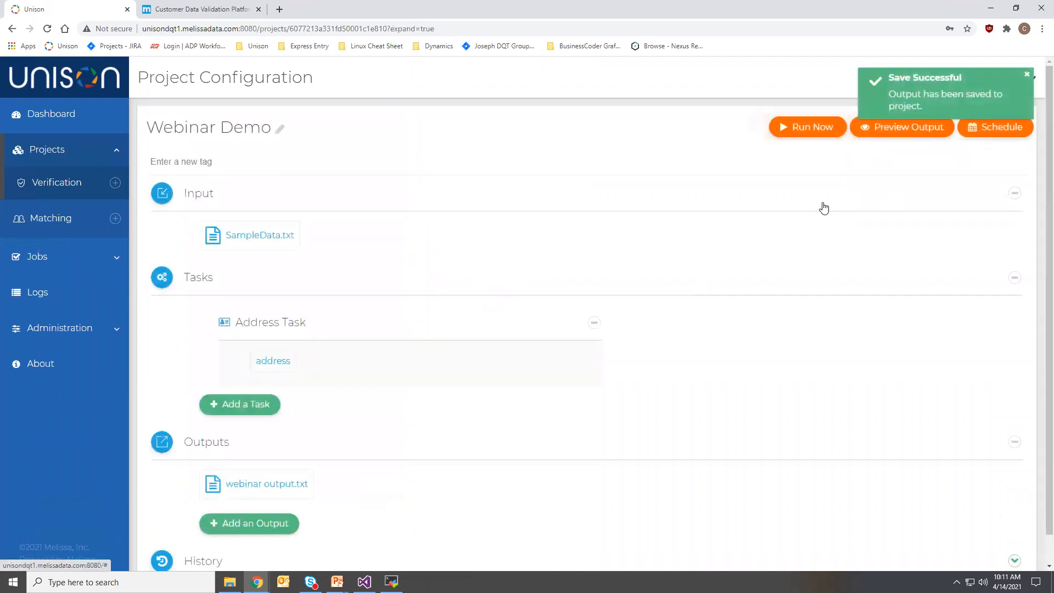
# Preview the project output, look through the input columns and the appended address and geocoding columns, and close the preview
pyautogui.click(885, 127)
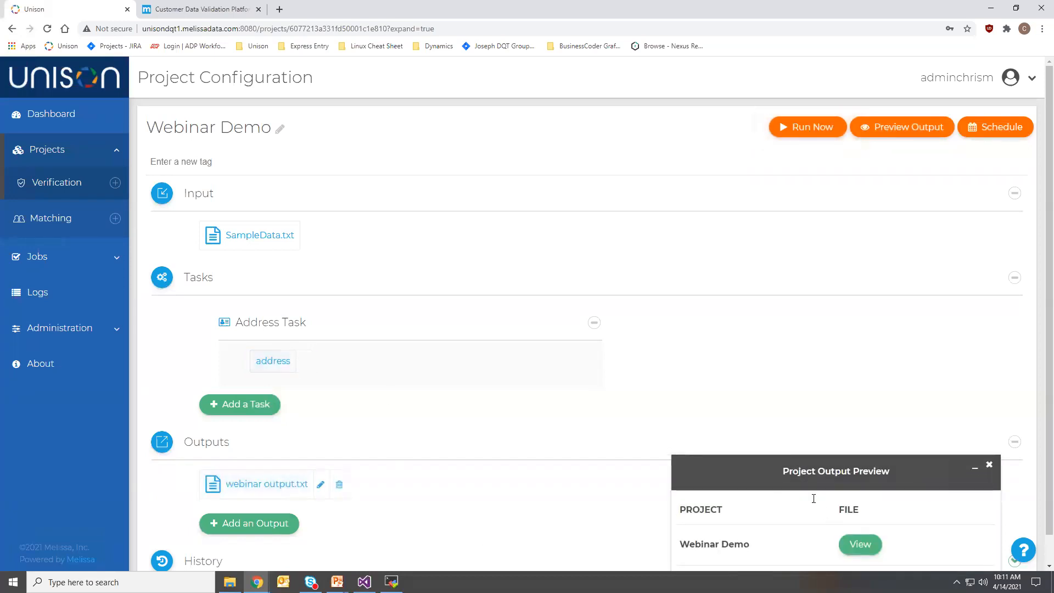
pyautogui.click(856, 547)
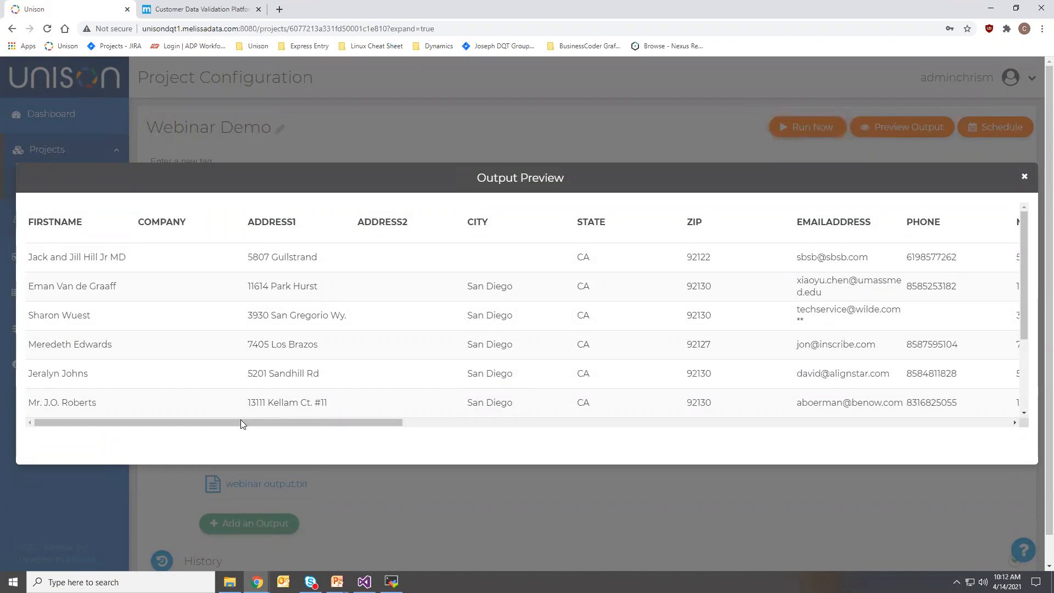
pyautogui.moveTo(238, 428); pyautogui.dragTo(878, 462)
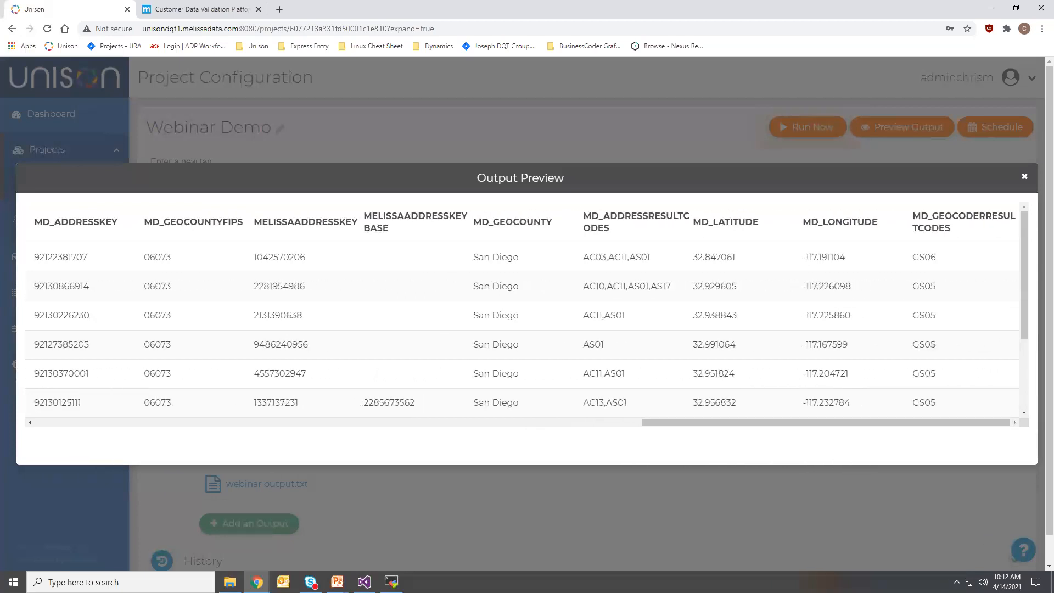
pyautogui.click(1026, 182)
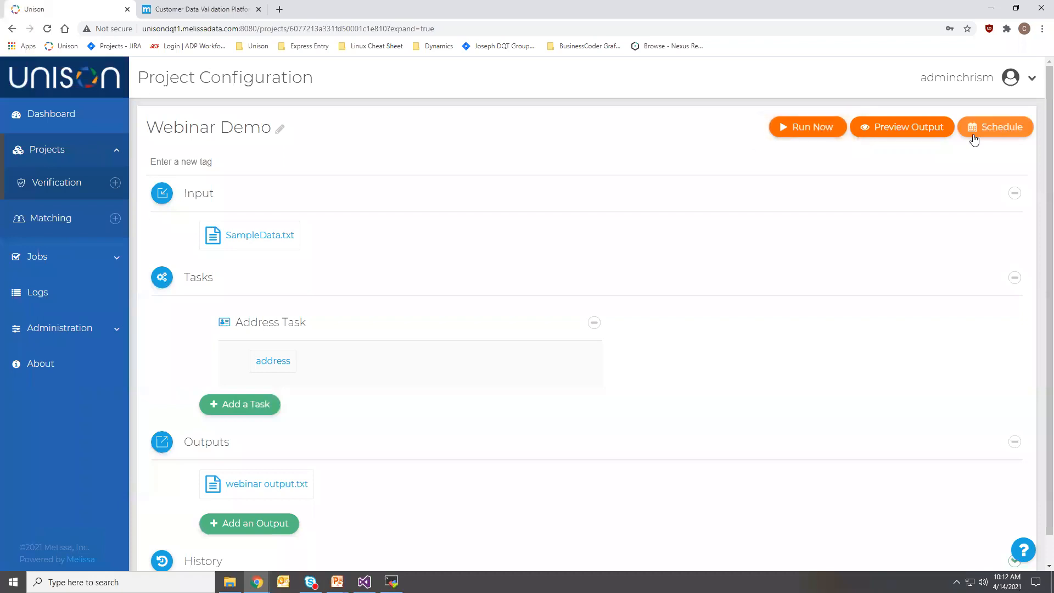
# Run the Webinar Demo project immediately and open its completed job from the job status list
pyautogui.click(813, 130)
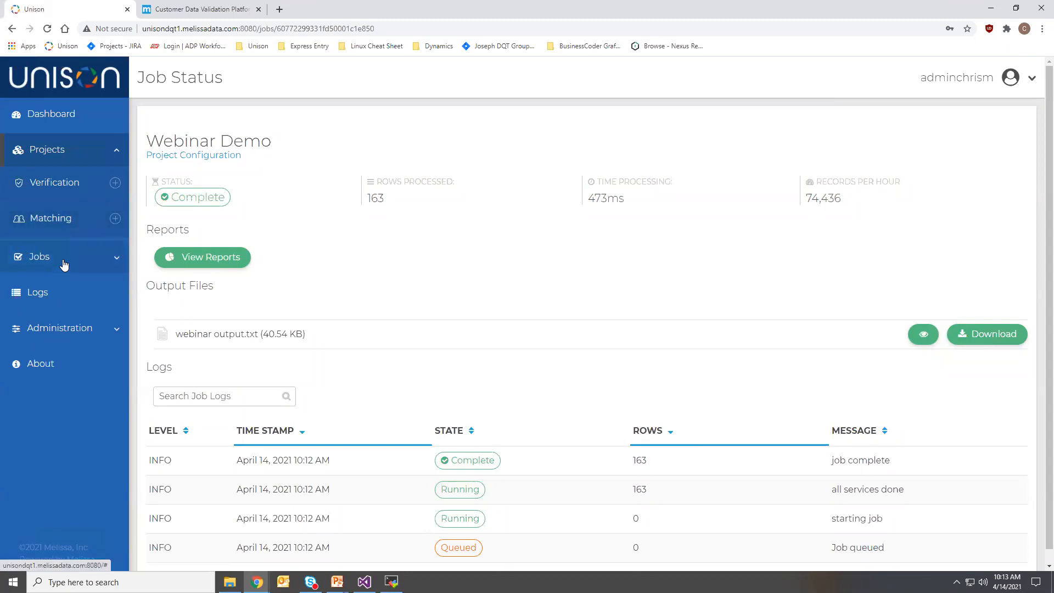
pyautogui.click(63, 265)
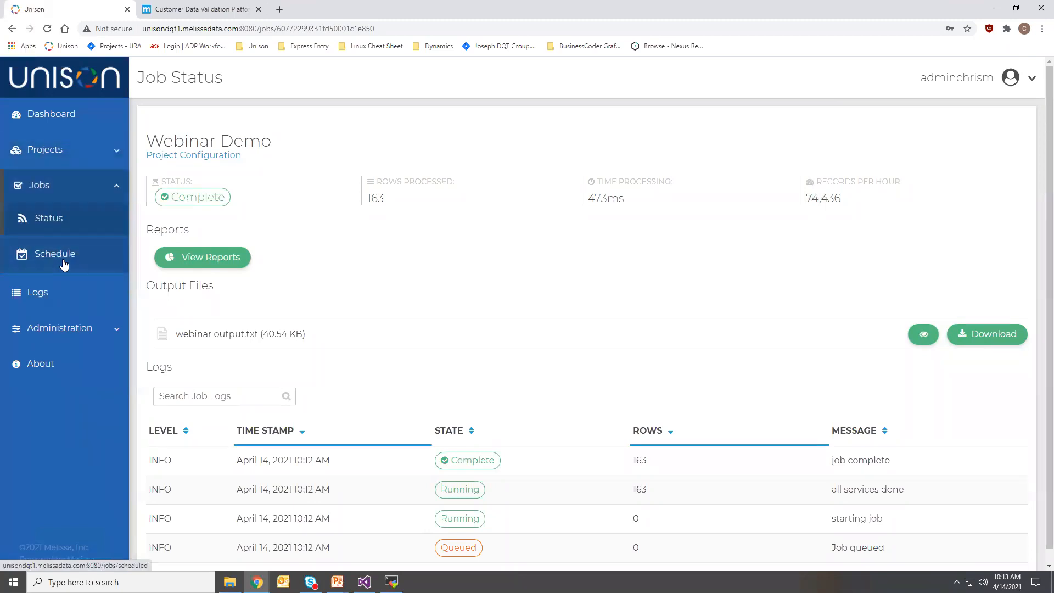
pyautogui.click(48, 224)
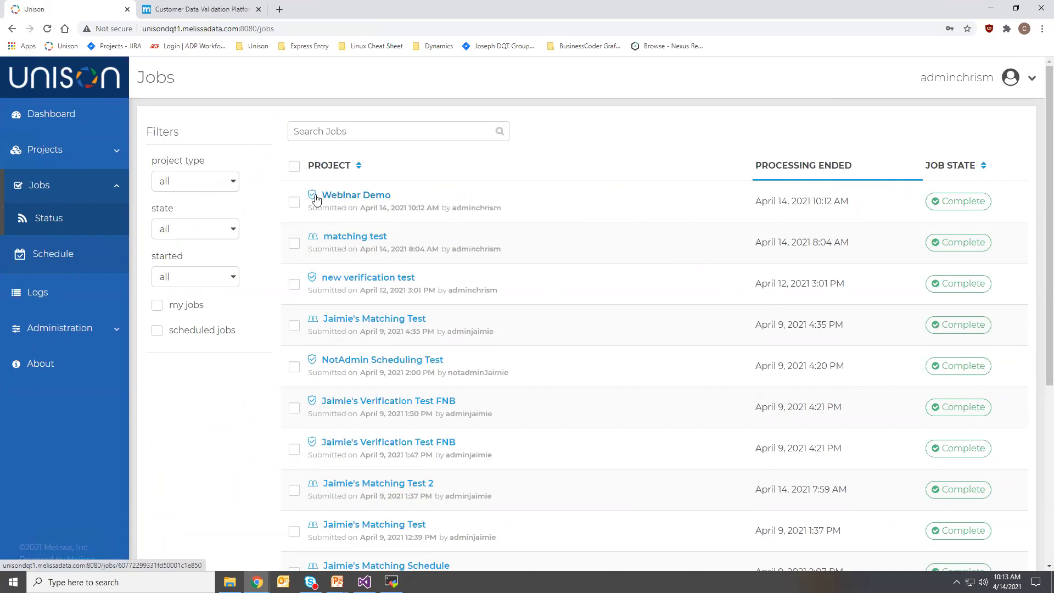
pyautogui.click(340, 198)
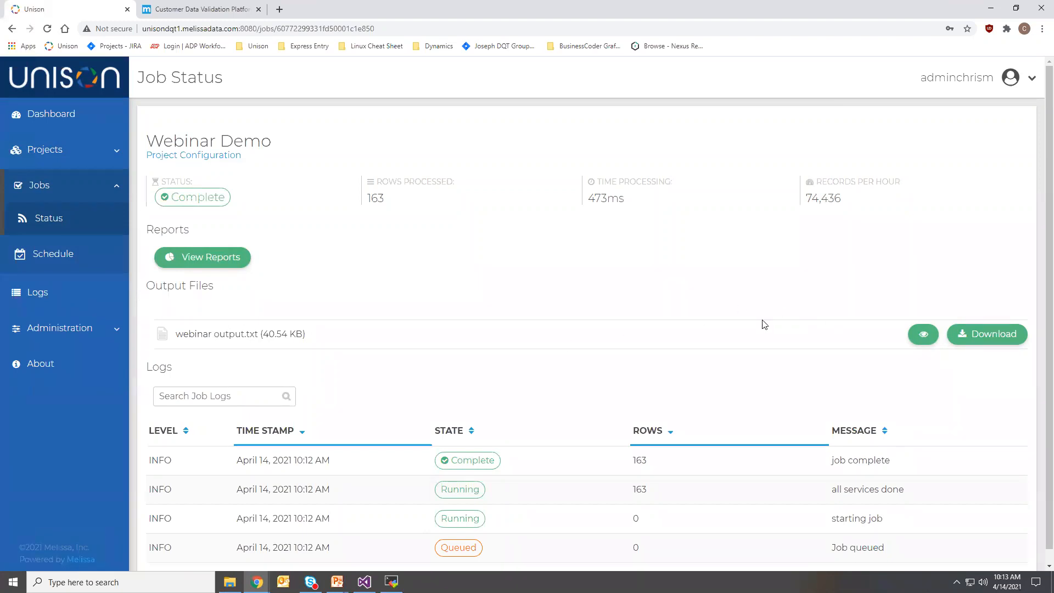
# Open the job's detailed reports and examine the Address Service status codes, including the count and percentage for AS01
pyautogui.click(183, 263)
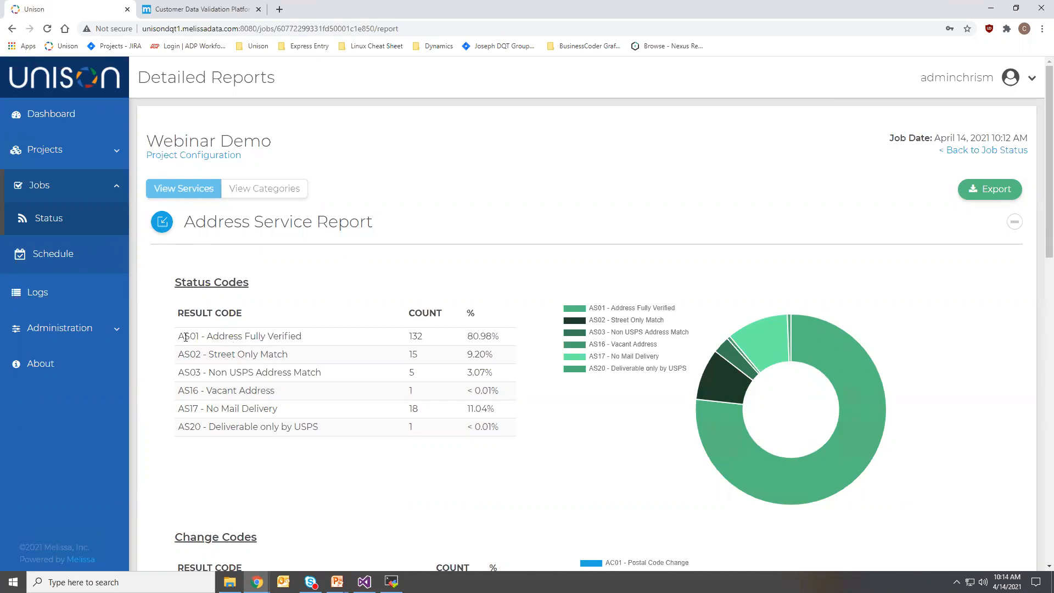
pyautogui.moveTo(178, 336); pyautogui.dragTo(301, 341)
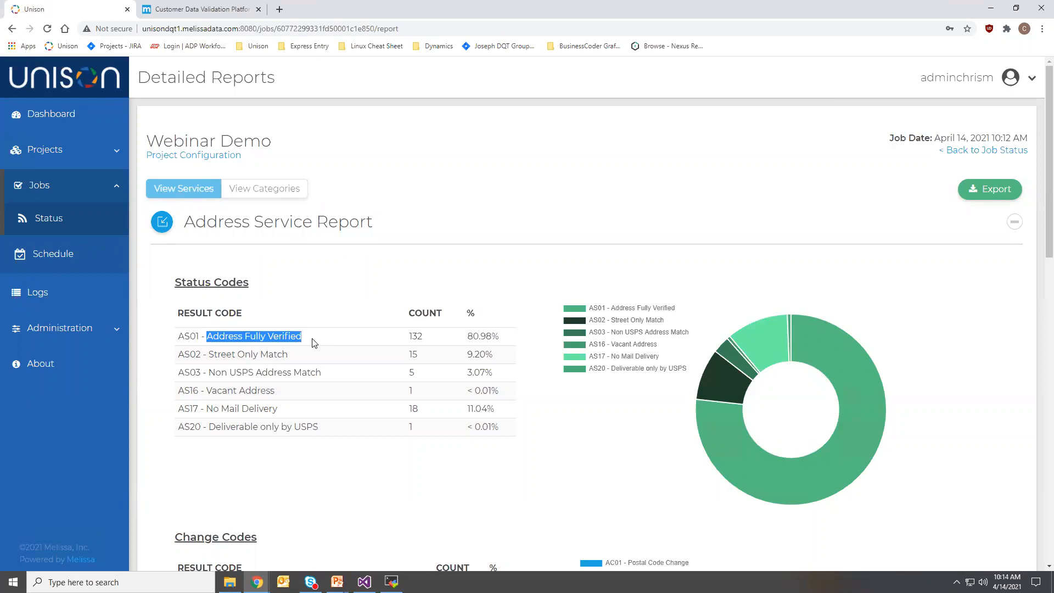
pyautogui.click(187, 335)
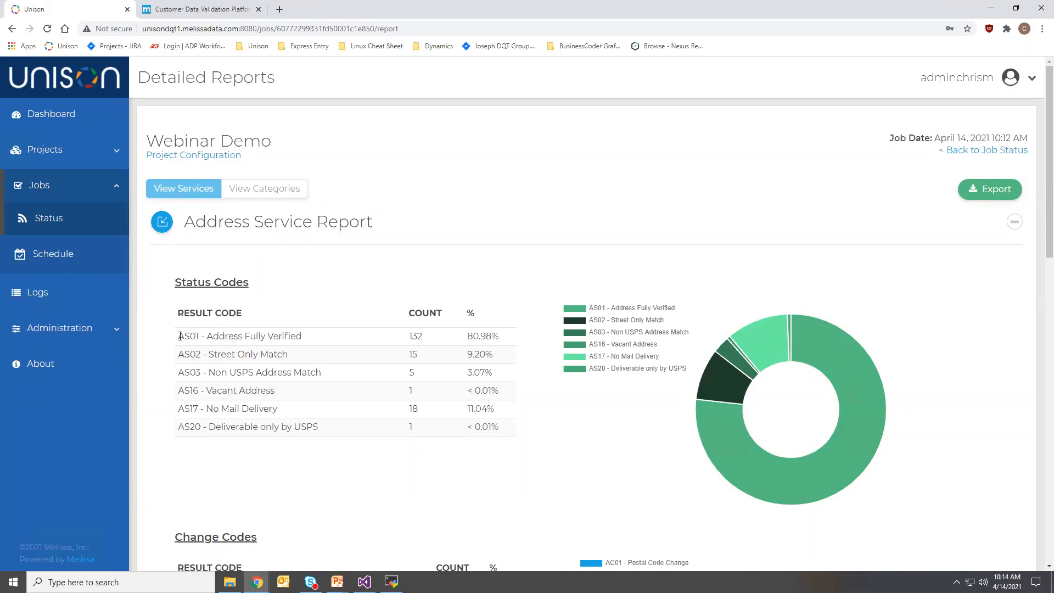
pyautogui.moveTo(181, 336); pyautogui.dragTo(199, 335)
pyautogui.click(413, 336)
pyautogui.moveTo(472, 337); pyautogui.dragTo(490, 334)
pyautogui.click(484, 337)
# Examine the Address Service change codes, focusing on the postal code change and thoroughfare name change rows
pyautogui.scroll(-4, 213, 357)
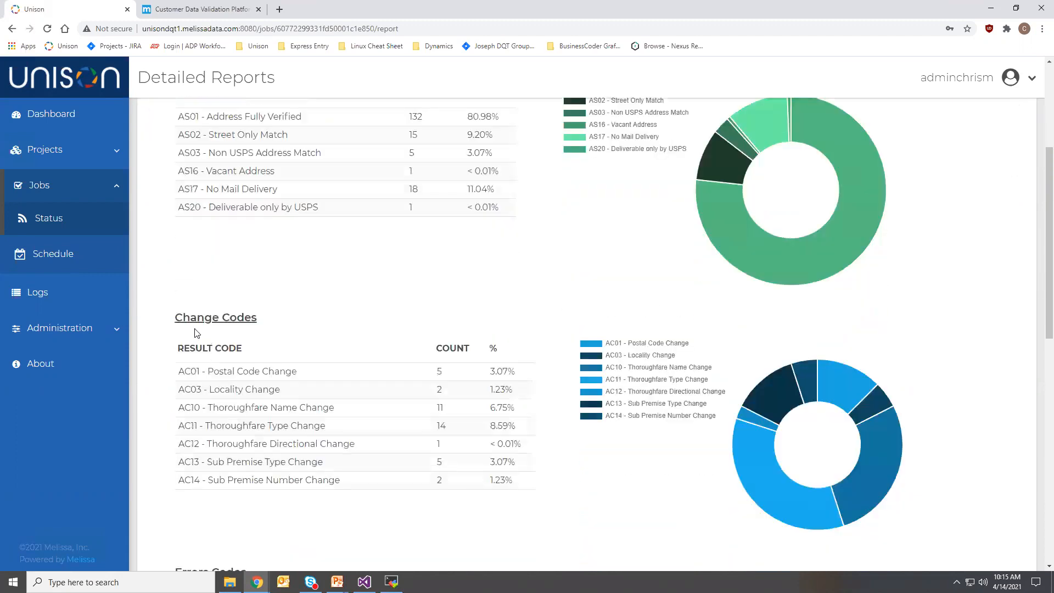
pyautogui.scroll(-1, 222, 351)
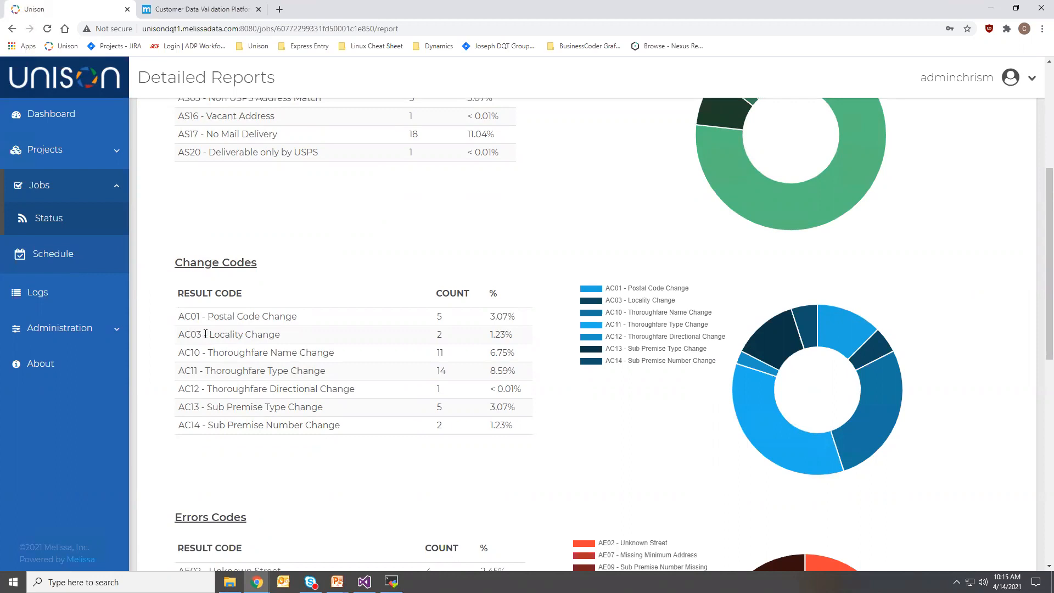
pyautogui.moveTo(179, 316); pyautogui.dragTo(298, 317)
pyautogui.moveTo(178, 353); pyautogui.dragTo(333, 353)
pyautogui.click(310, 352)
pyautogui.moveTo(179, 316); pyautogui.dragTo(224, 324)
pyautogui.click(256, 316)
pyautogui.moveTo(435, 318); pyautogui.dragTo(452, 319)
pyautogui.click(180, 350)
pyautogui.moveTo(209, 352); pyautogui.dragTo(331, 358)
pyautogui.click(339, 358)
# Examine the address error codes, such as unknown street and missing sub premise number, and the Geo Service status codes
pyautogui.scroll(-5, 271, 354)
pyautogui.scroll(-1, 287, 337)
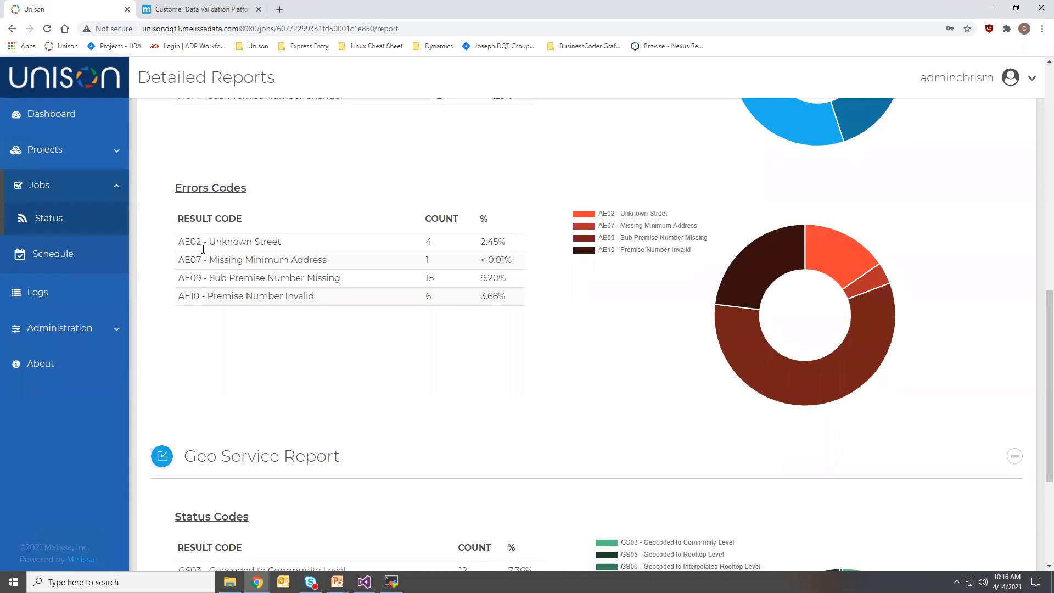
pyautogui.moveTo(209, 245); pyautogui.dragTo(289, 246)
pyautogui.click(290, 246)
pyautogui.moveTo(209, 278); pyautogui.dragTo(344, 280)
pyautogui.click(347, 279)
pyautogui.scroll(-3, 281, 277)
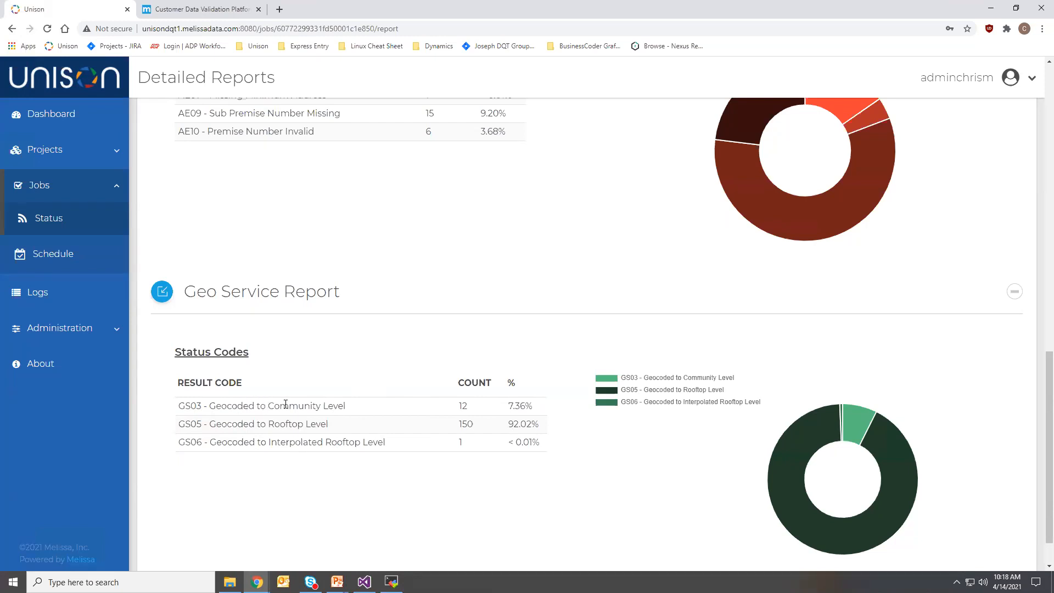
pyautogui.scroll(1, 1039, 371)
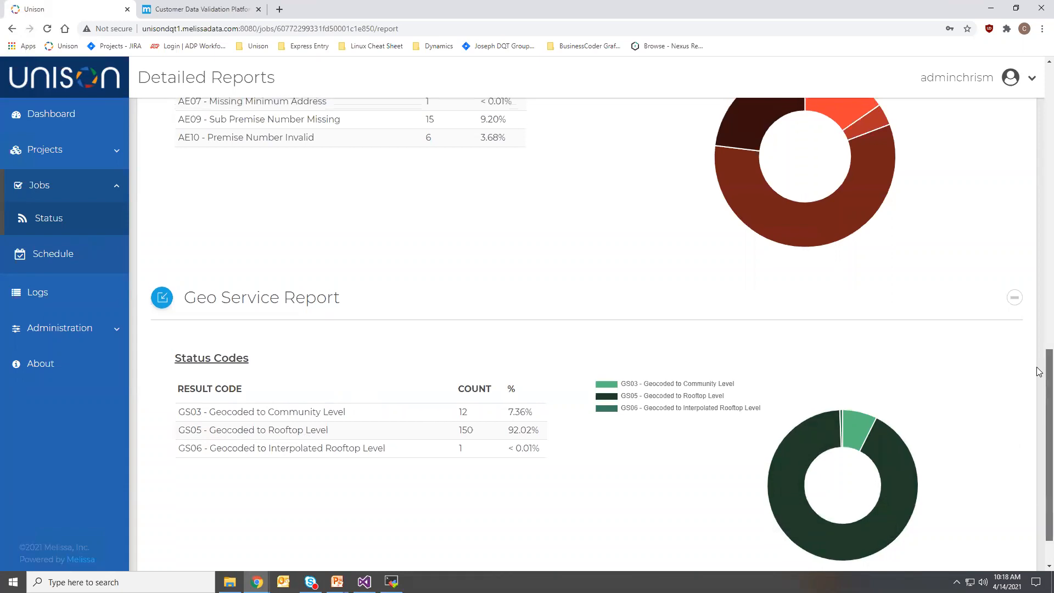
# Export the detailed reports as a PDF and open the downloaded file to read its summary page
pyautogui.scroll(20, 1040, 372)
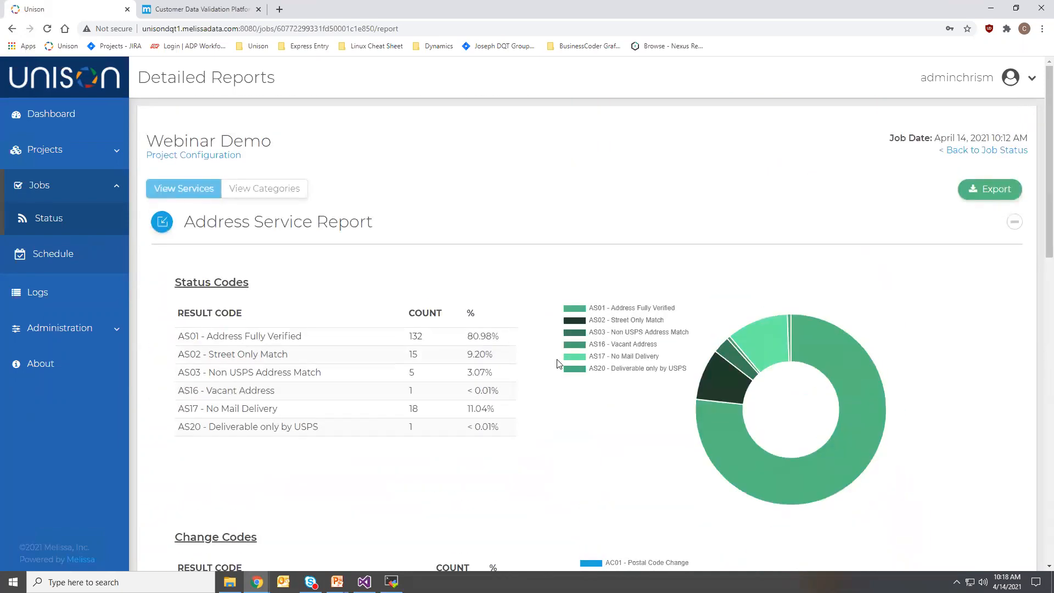
pyautogui.click(985, 190)
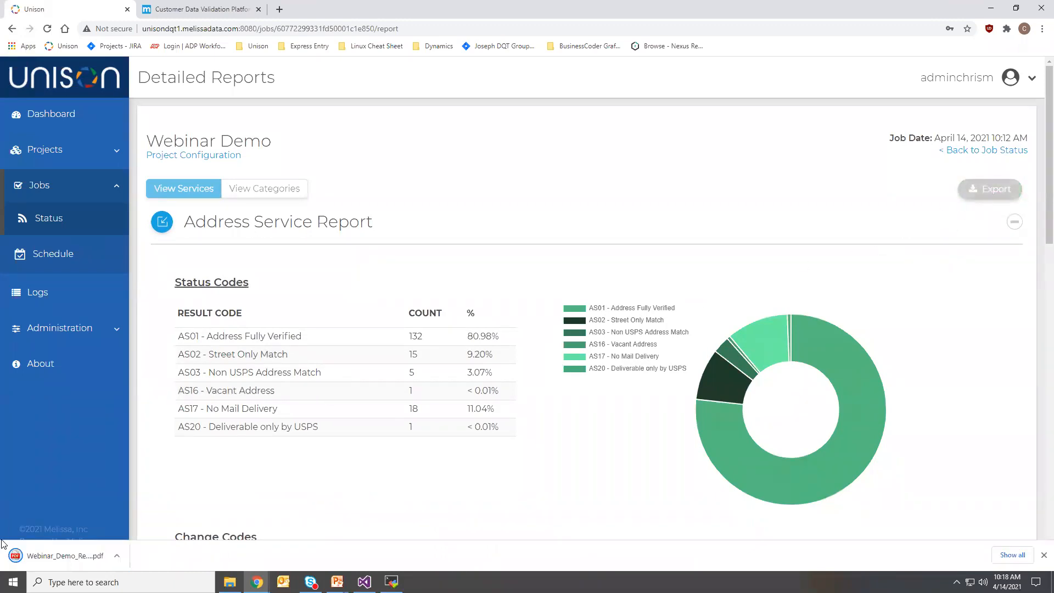
pyautogui.click(62, 558)
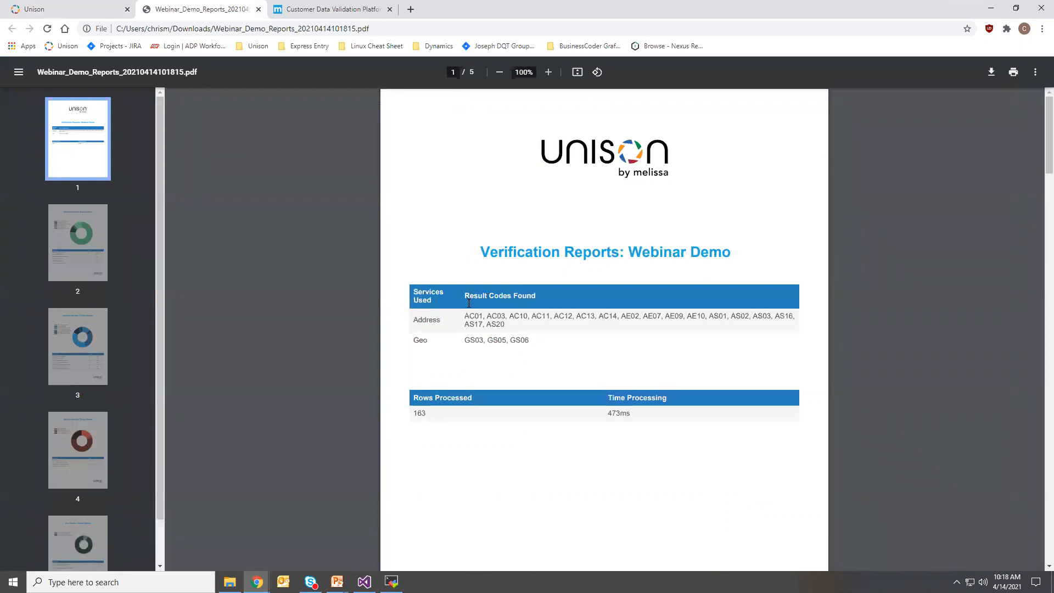
pyautogui.scroll(-4, 499, 341)
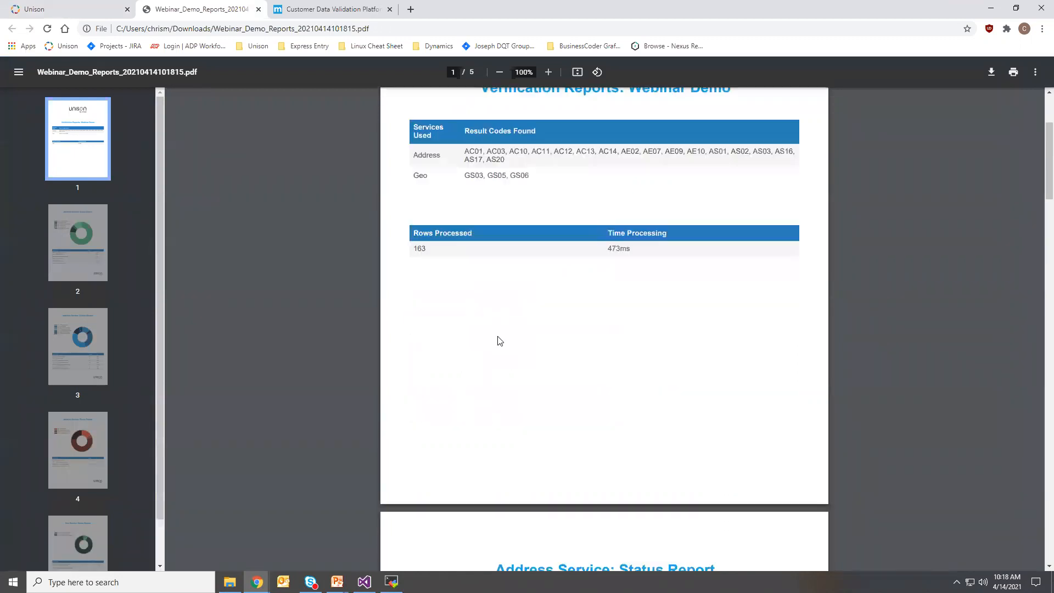
# Read the Address Service status report on page 2 of the exported PDF and close the file
pyautogui.scroll(-6, 528, 364)
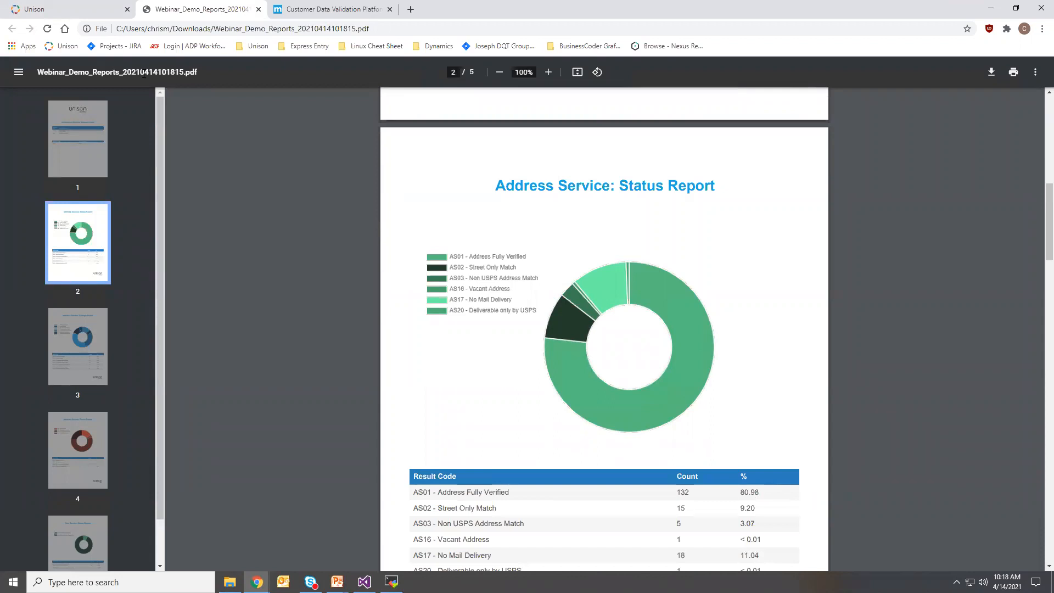
pyautogui.click(258, 9)
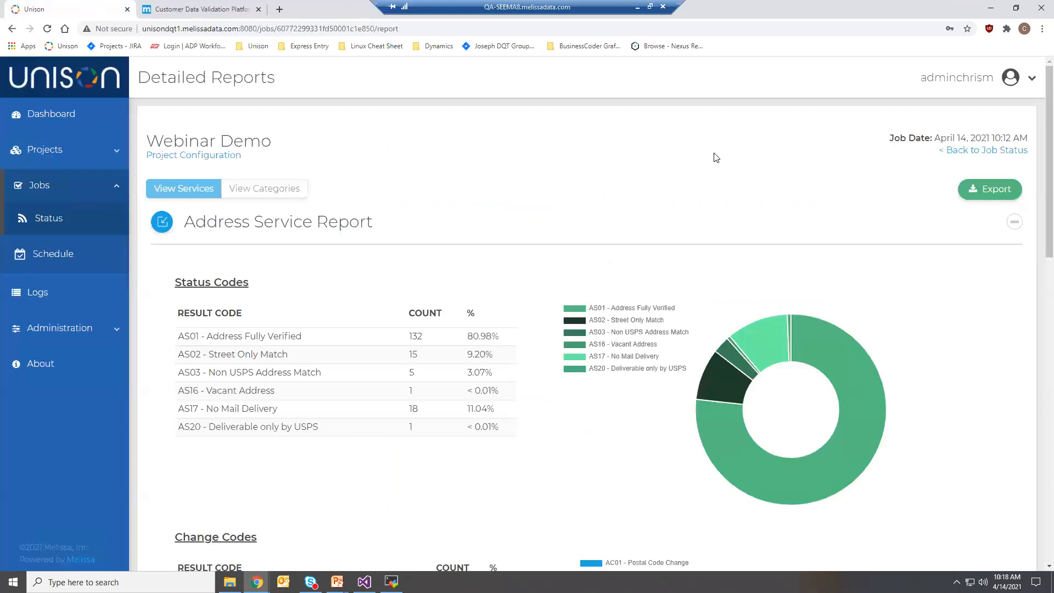
# Create a new matching project titled Webinar Demo and continue to its input sources
pyautogui.click(118, 189)
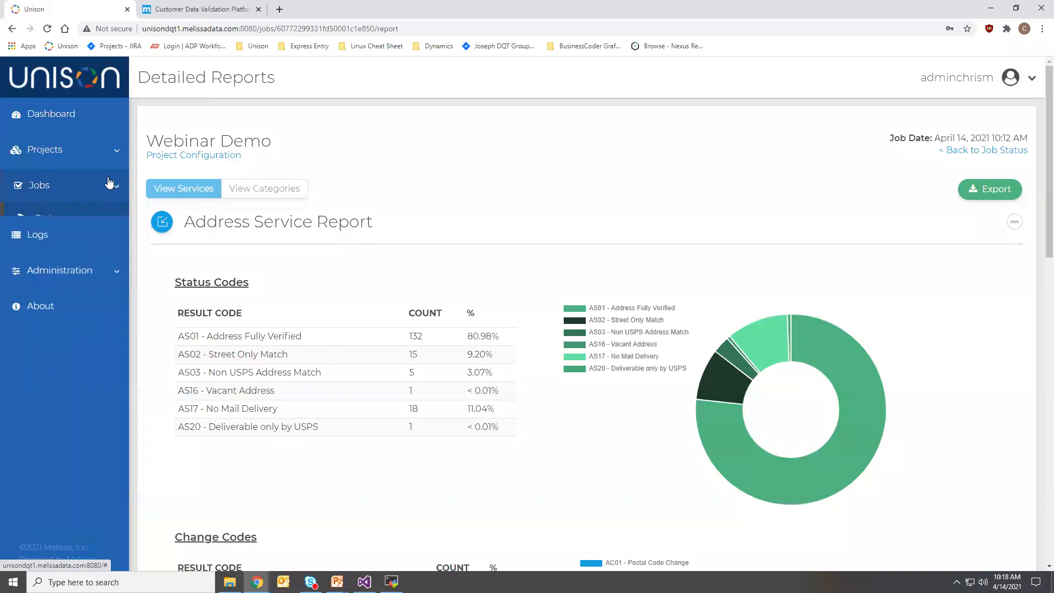
pyautogui.click(118, 149)
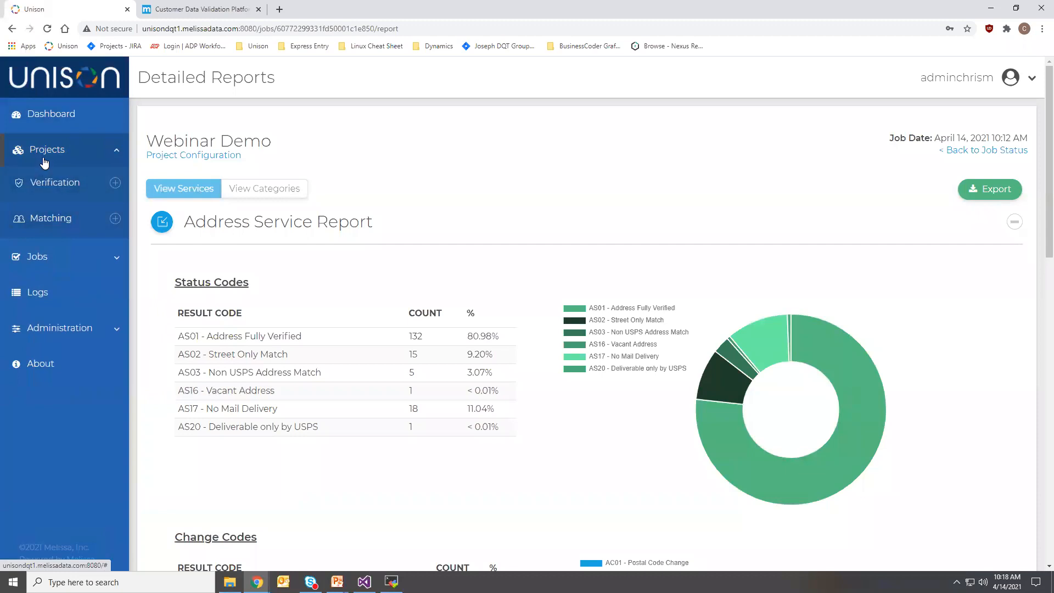
pyautogui.click(32, 219)
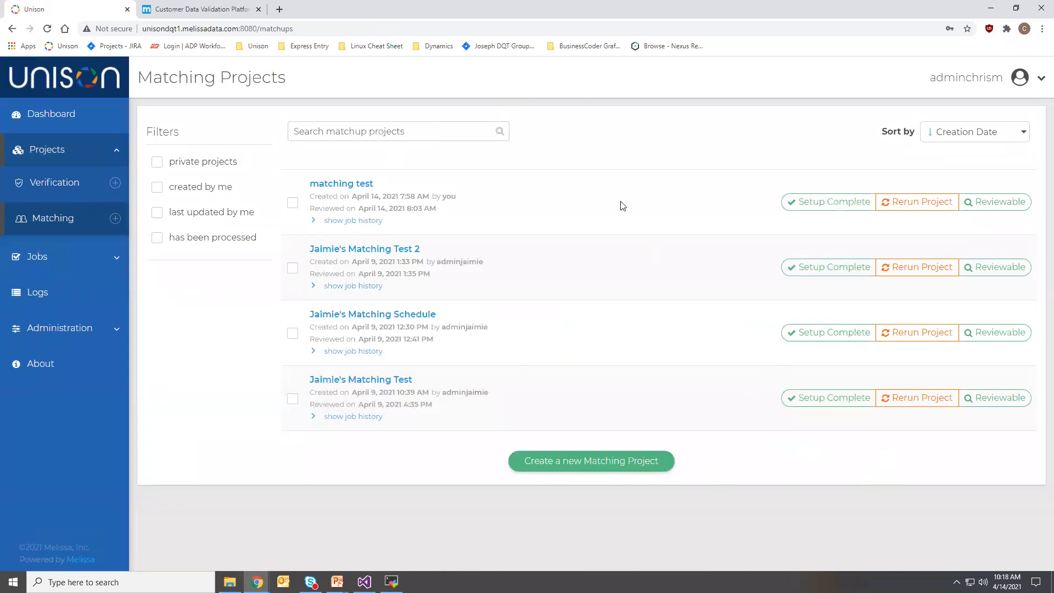
pyautogui.click(116, 220)
pyautogui.click(616, 230)
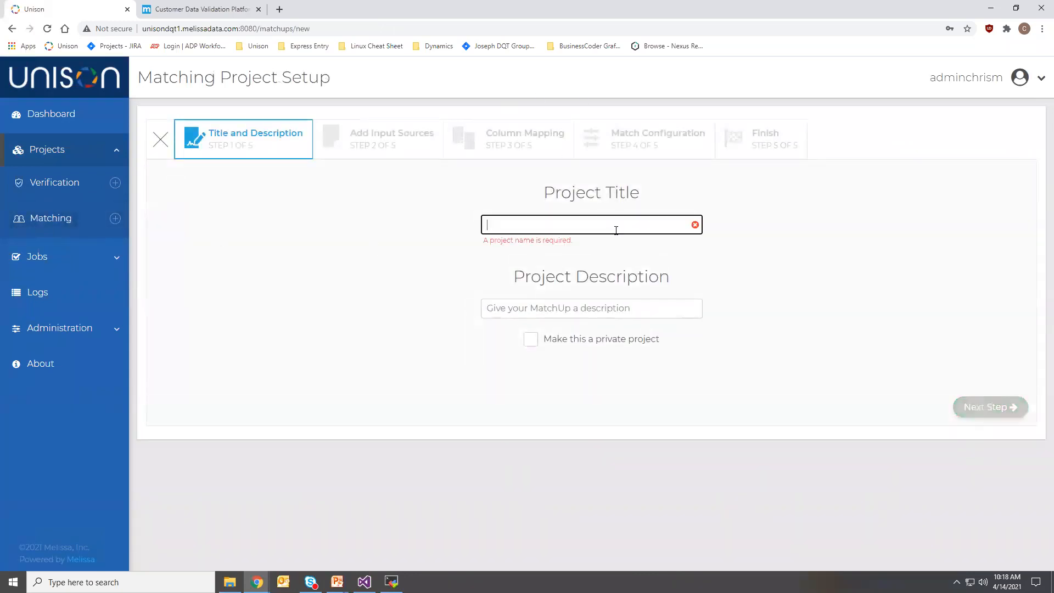
pyautogui.write('Webinar ')
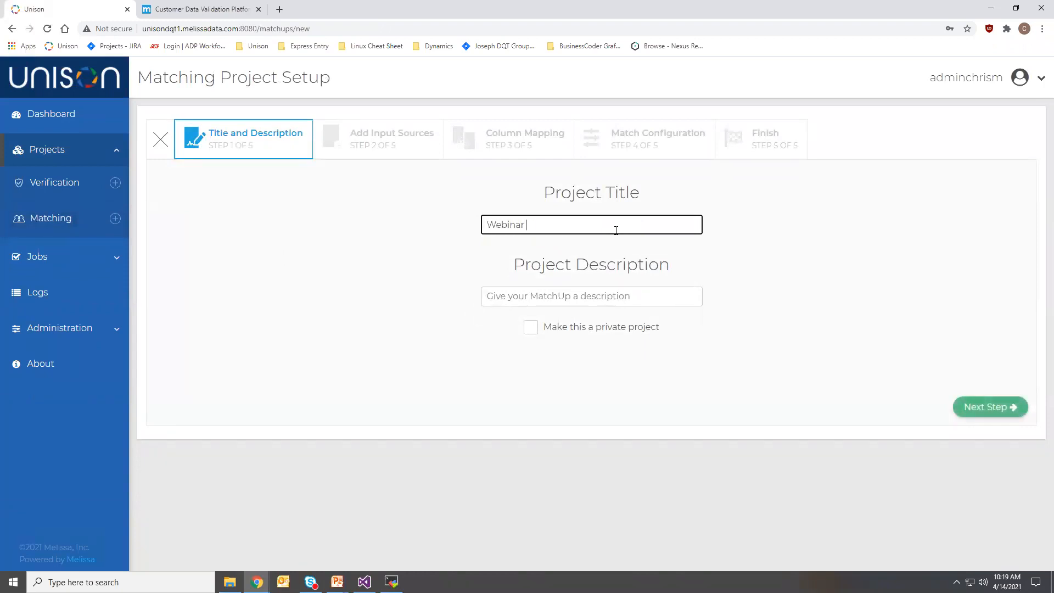
pyautogui.write('Demo')
pyautogui.click(988, 408)
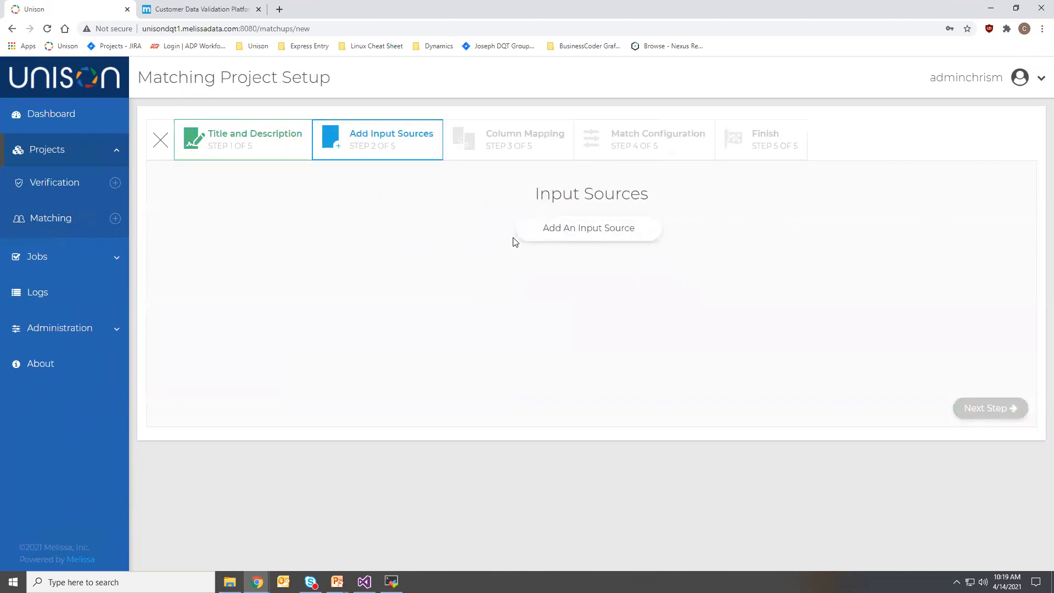
# Add the existing file ACME Matching Data.txt as the input source, accept its field preview and continue to column mapping
pyautogui.click(574, 235)
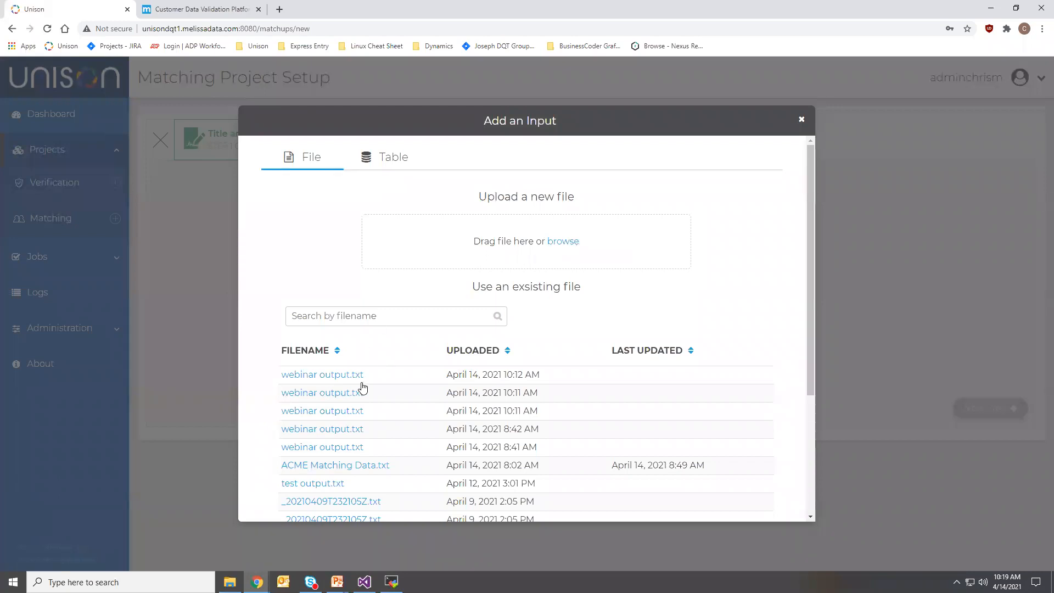
pyautogui.click(364, 324)
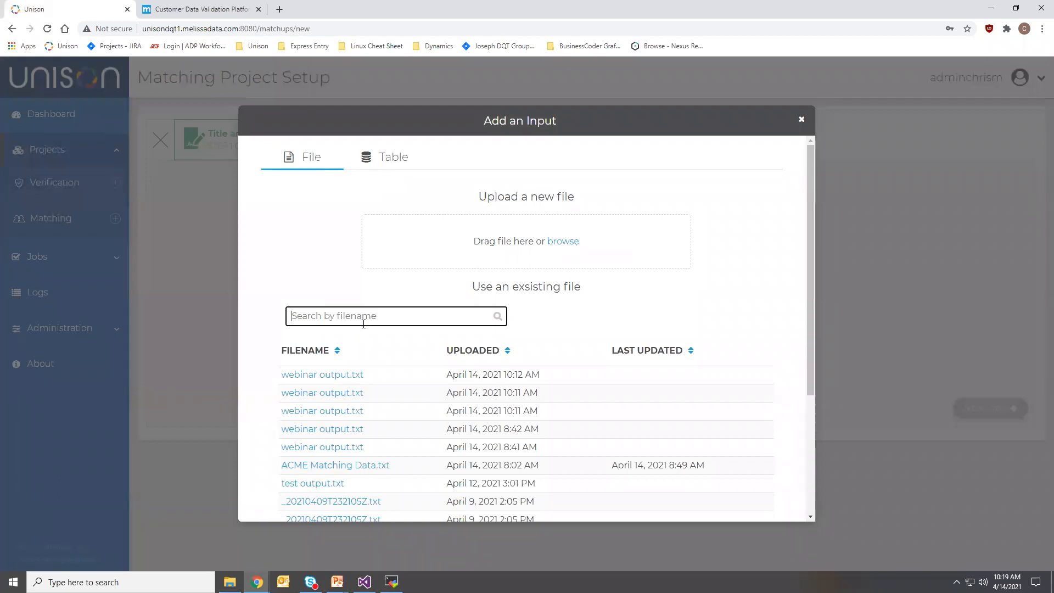
pyautogui.click(331, 467)
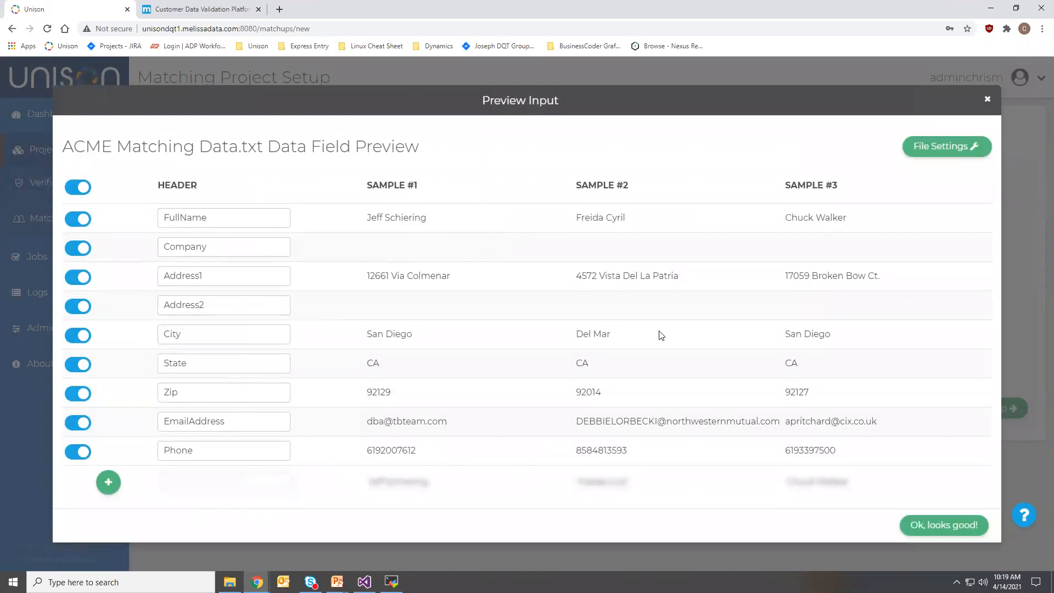
pyautogui.click(934, 532)
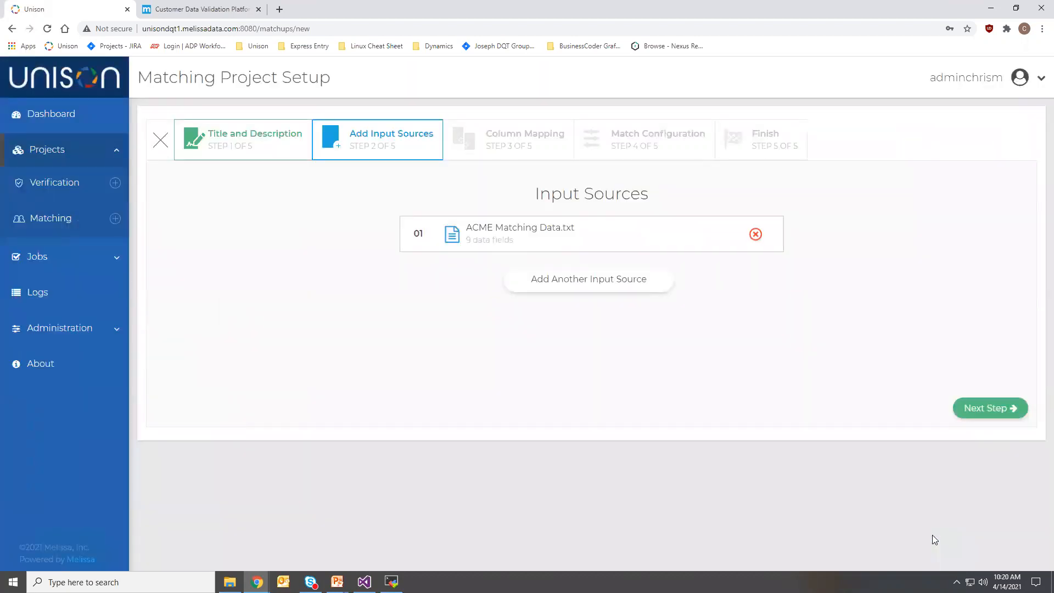
pyautogui.click(970, 408)
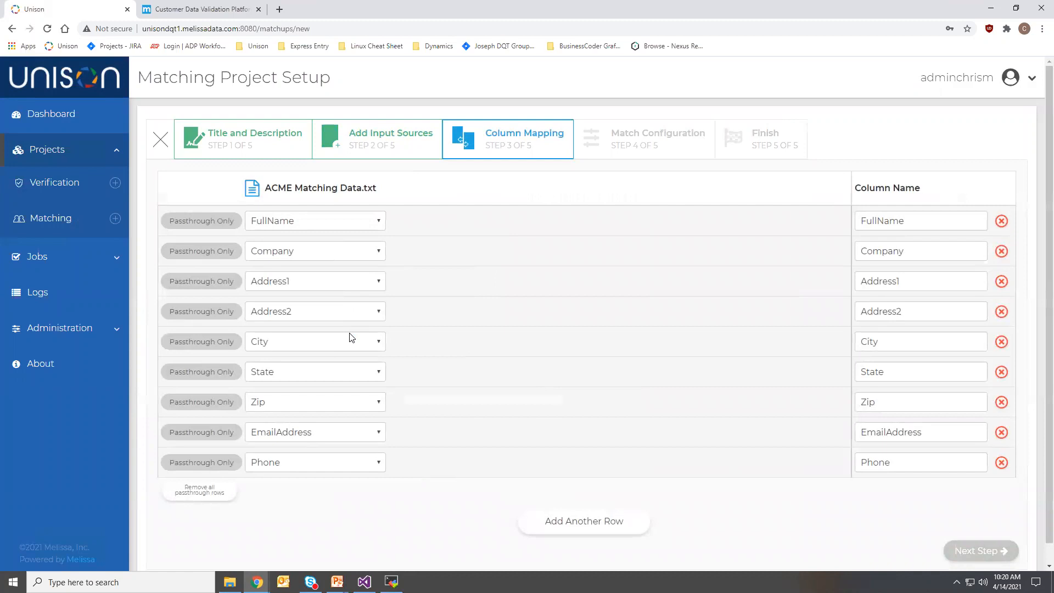
# Set the FullName, Address1 and Zip columns to be used for matching
pyautogui.click(215, 224)
pyautogui.click(195, 291)
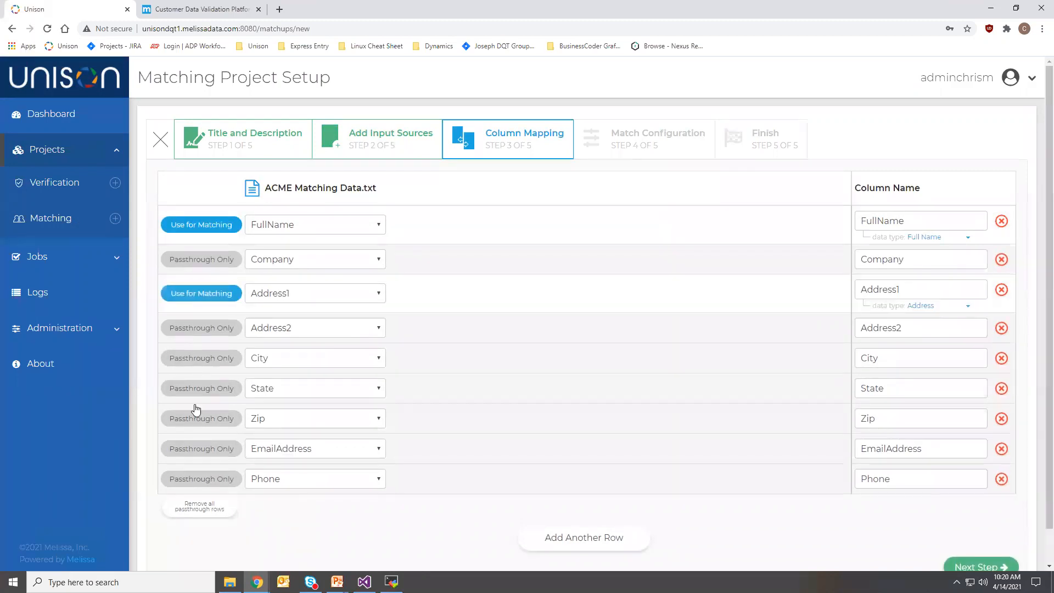
pyautogui.click(200, 421)
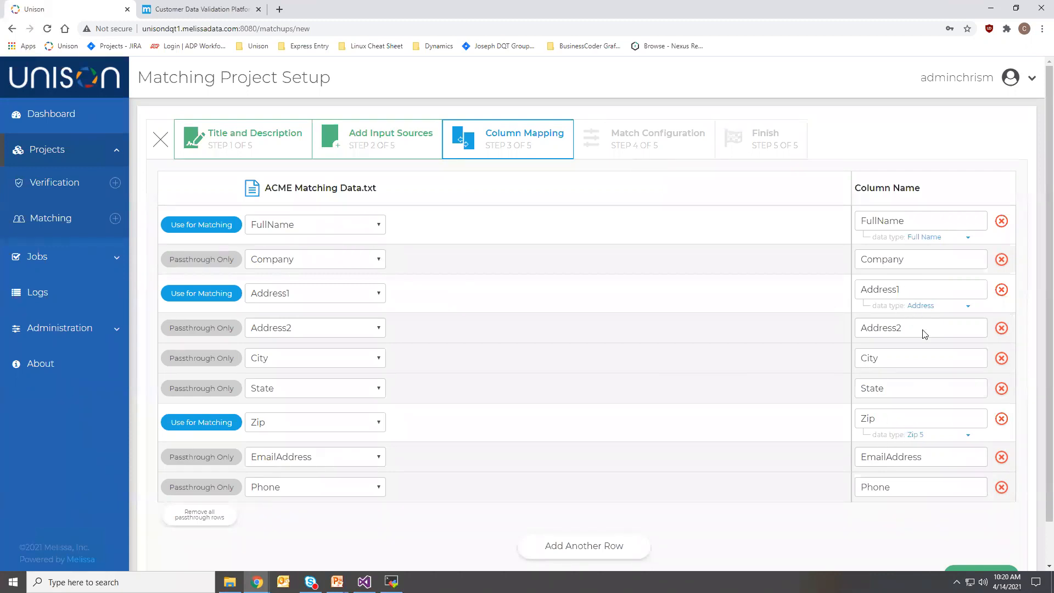
# Examine the data types offered for the FullName column without changing the selection
pyautogui.click(925, 238)
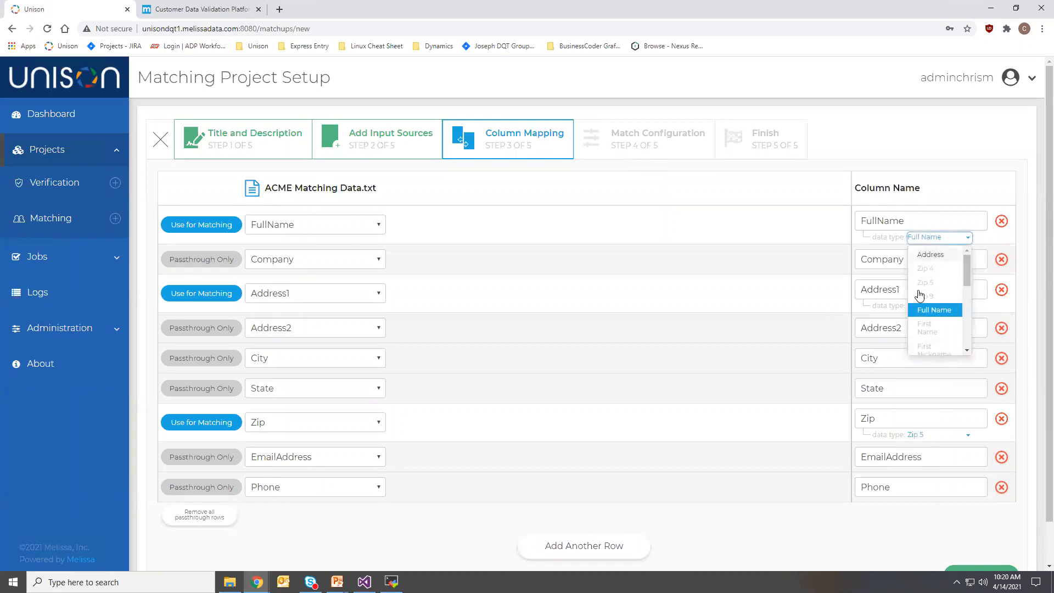
pyautogui.moveTo(964, 268); pyautogui.dragTo(970, 298)
pyautogui.moveTo(971, 301); pyautogui.dragTo(962, 257)
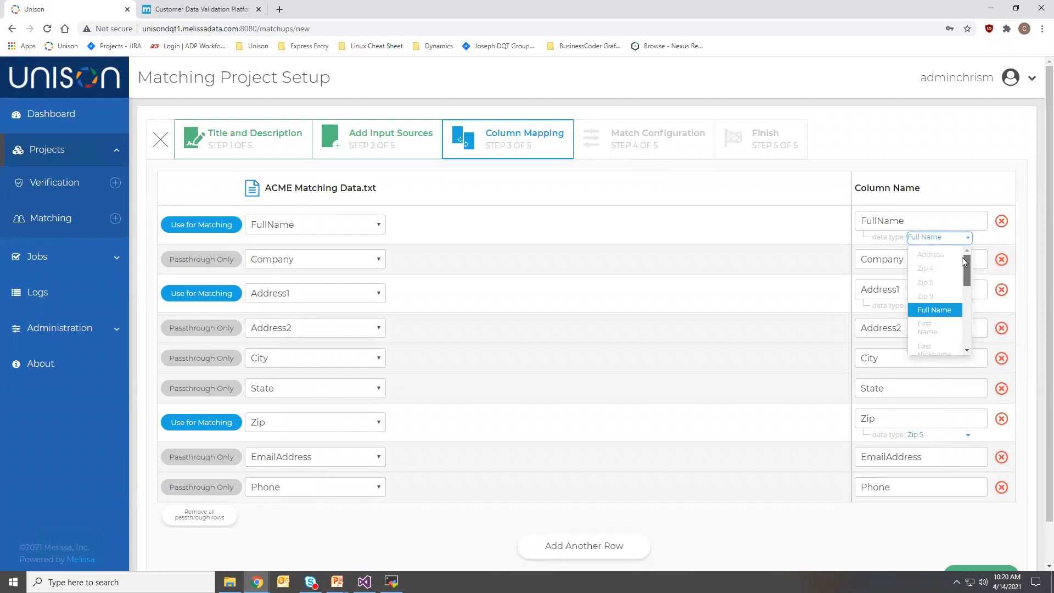
pyautogui.click(809, 242)
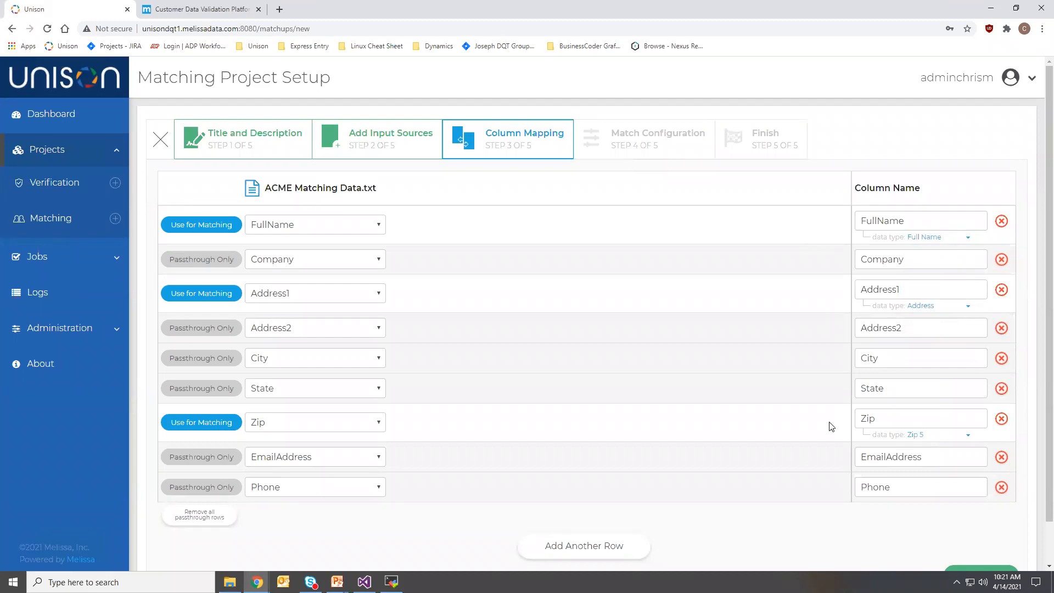
# Continue to match configuration and set the FullName matching method to Jaro-Winkler with a 70 % threshold
pyautogui.scroll(-1, 830, 424)
pyautogui.click(982, 534)
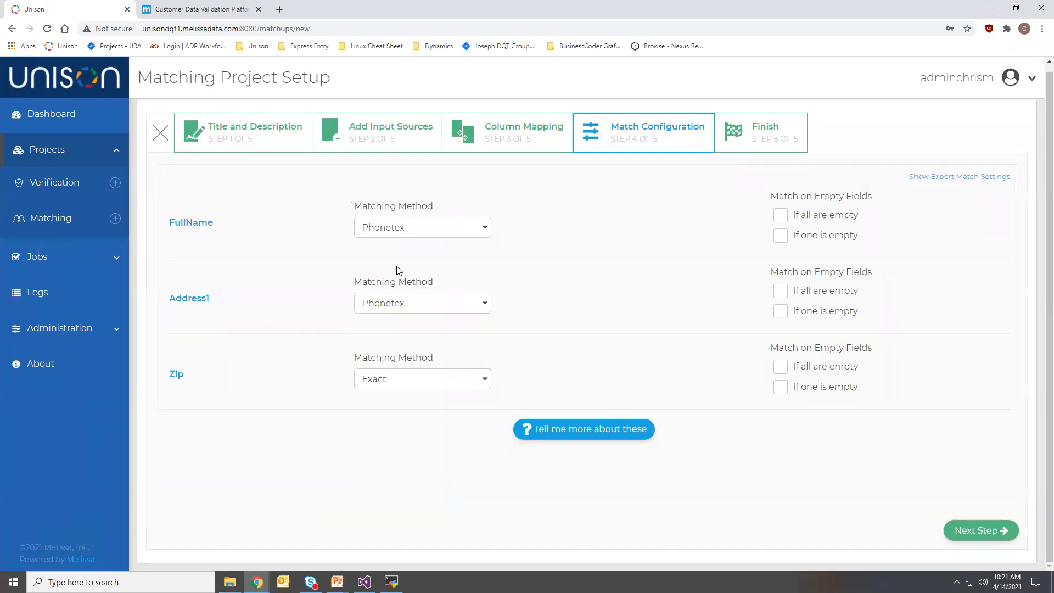
pyautogui.click(470, 230)
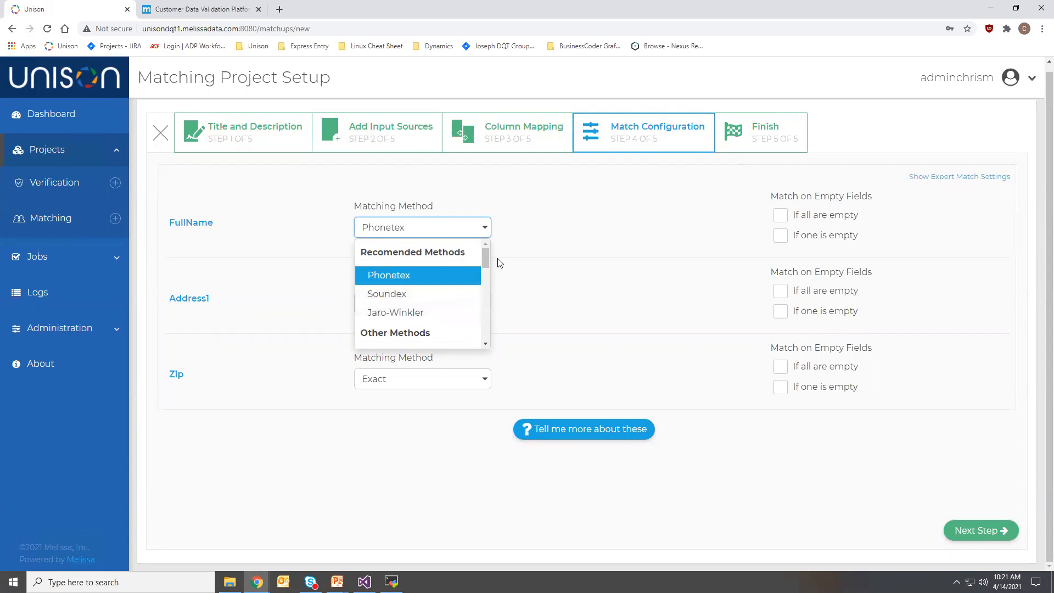
pyautogui.moveTo(484, 257); pyautogui.dragTo(483, 271)
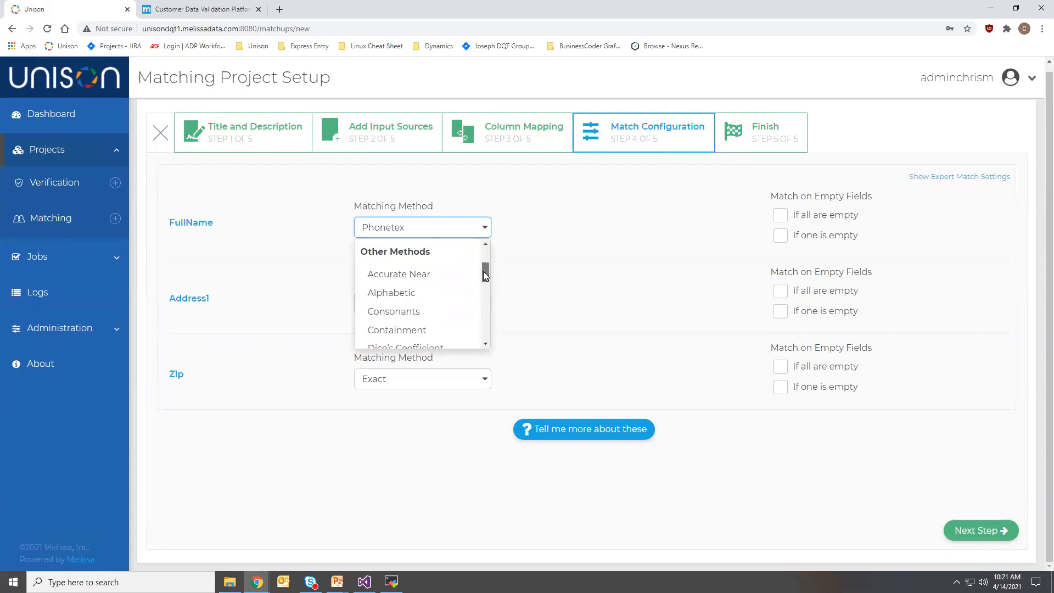
pyautogui.moveTo(483, 271); pyautogui.dragTo(489, 247)
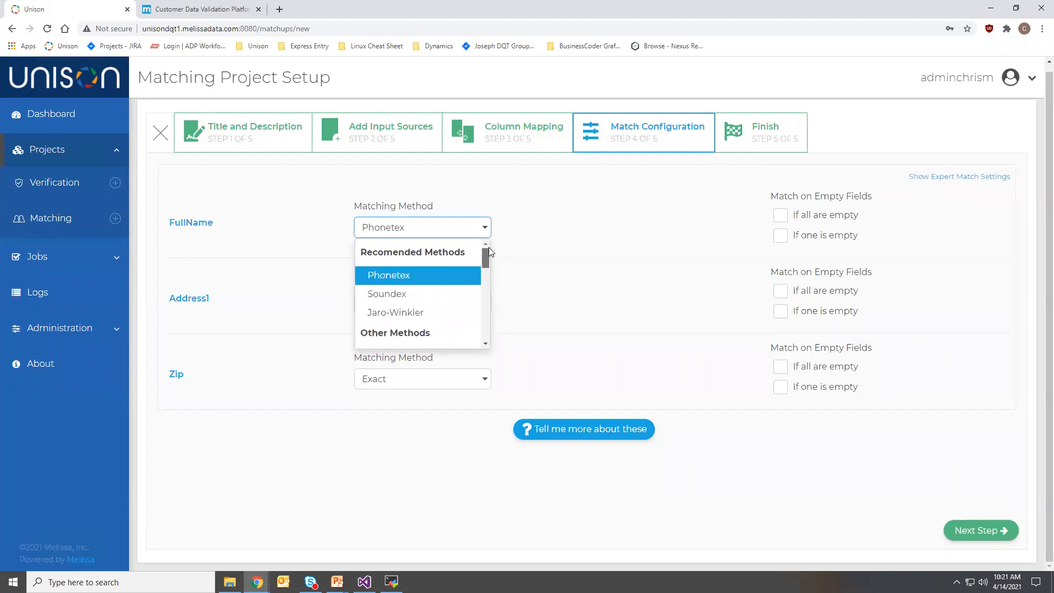
pyautogui.click(404, 312)
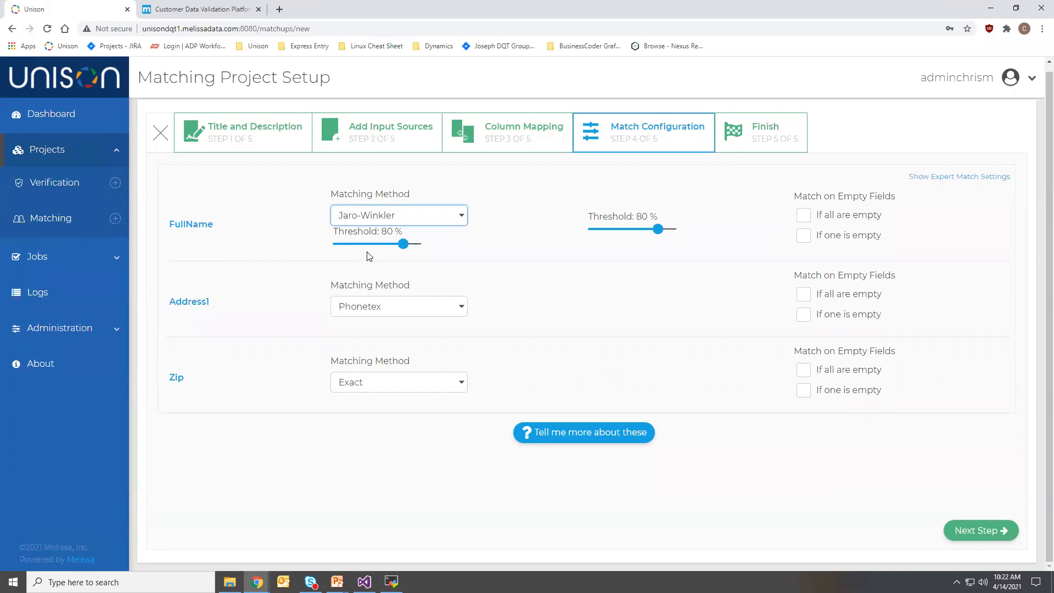
pyautogui.click(401, 245)
pyautogui.moveTo(400, 245); pyautogui.dragTo(395, 246)
pyautogui.rightClick(394, 243)
# Set the Address1 matching method to Jaro-Winkler with a 70 % threshold and complete the match configuration
pyautogui.click(422, 321)
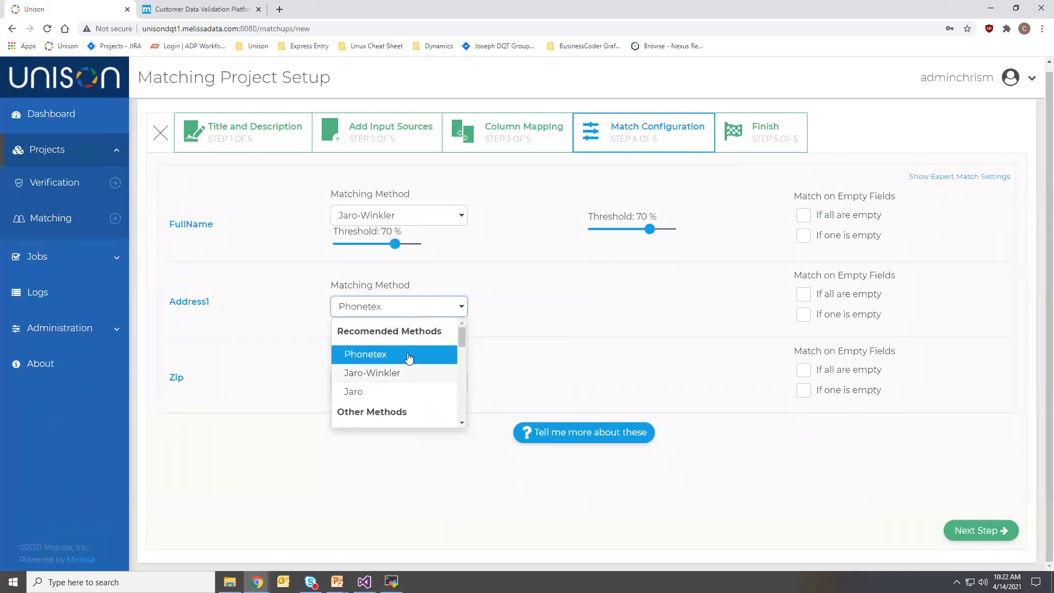
pyautogui.click(379, 374)
pyautogui.moveTo(403, 324); pyautogui.dragTo(395, 325)
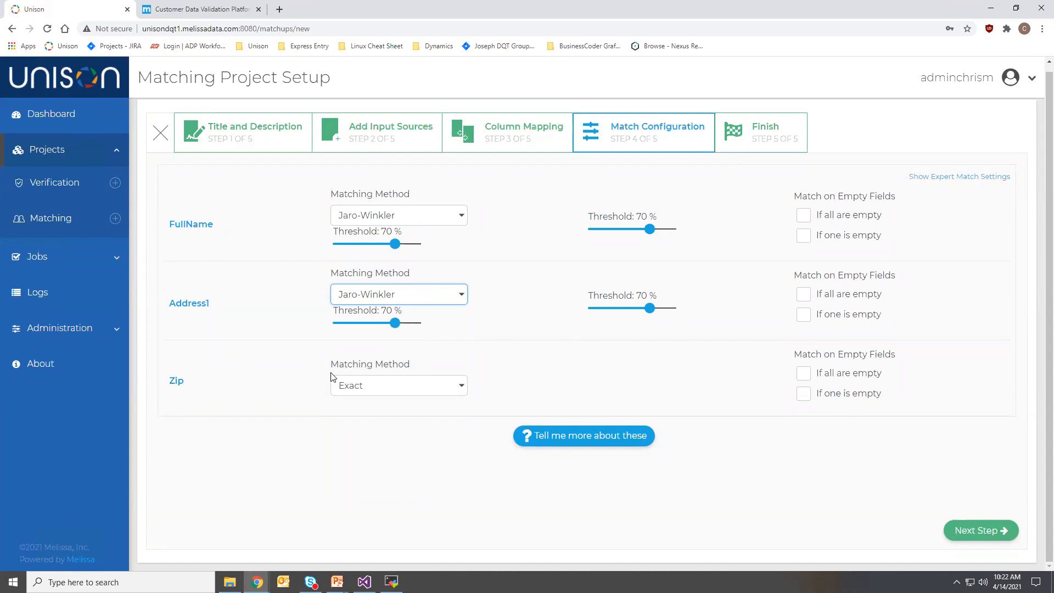
pyautogui.click(997, 530)
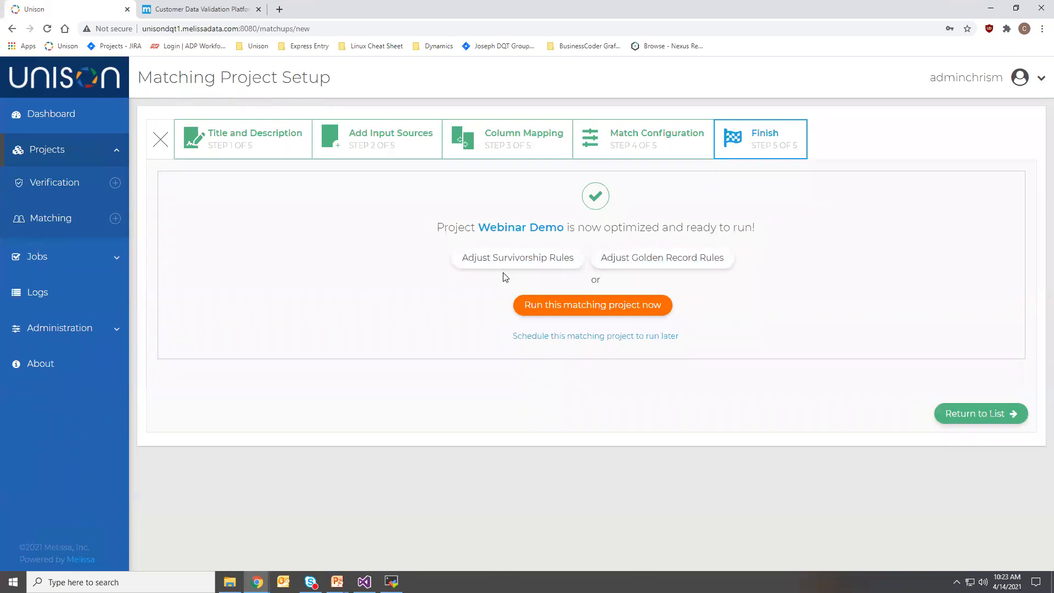
# Try a survivorship rule for the Phone column based on Most Frequently Occurring, clear it and close the survivorship rules
pyautogui.click(515, 254)
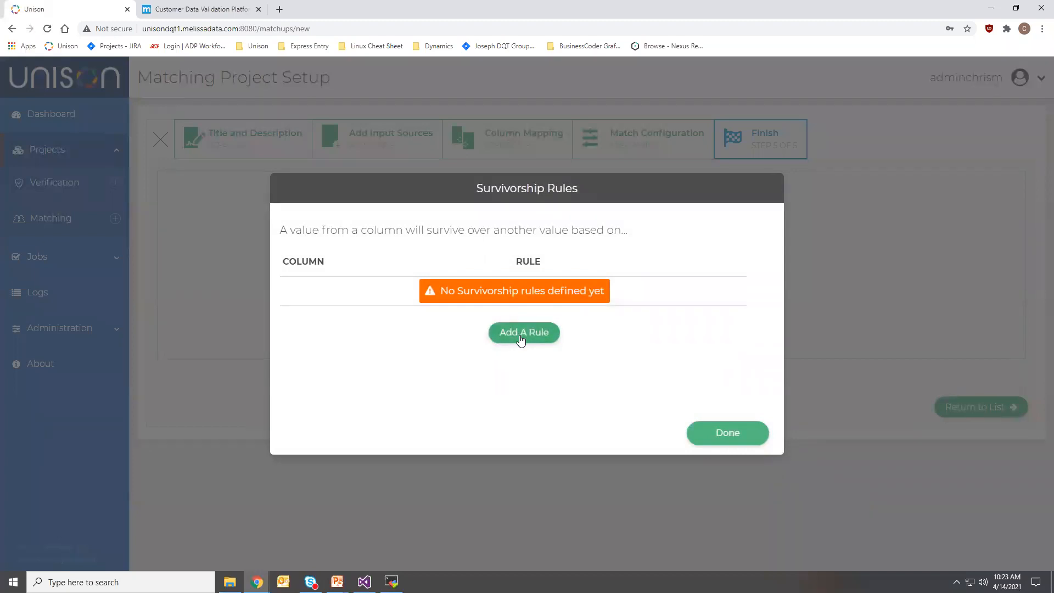
pyautogui.click(521, 339)
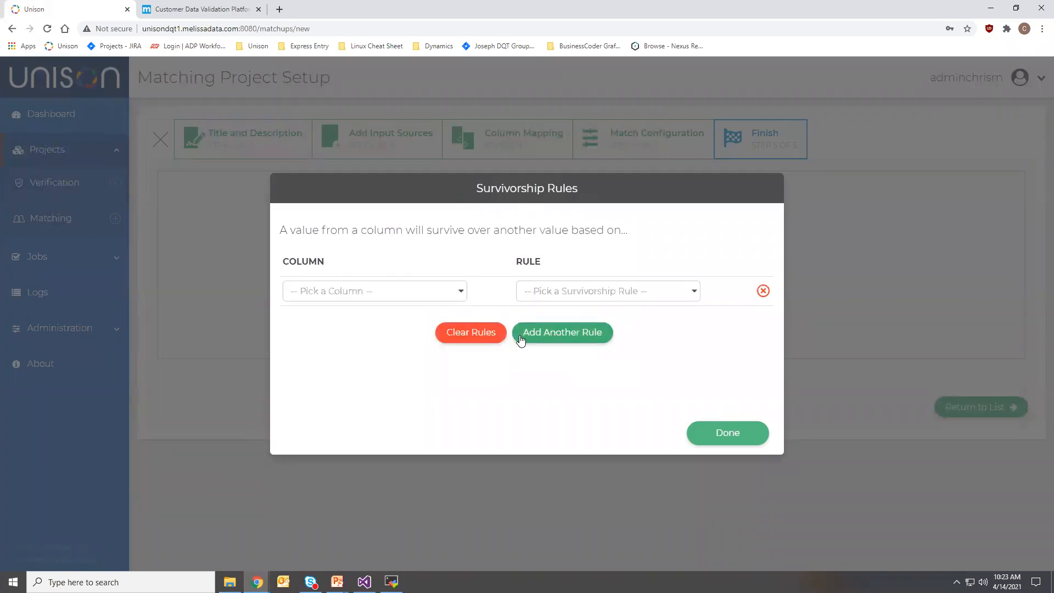
pyautogui.click(427, 294)
pyautogui.moveTo(460, 356); pyautogui.dragTo(460, 397)
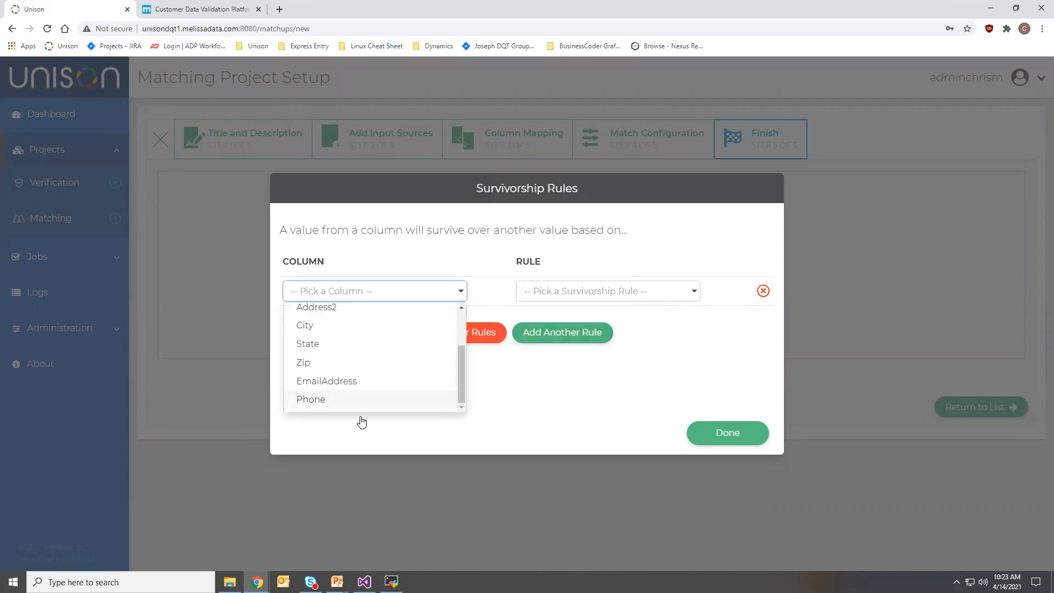
pyautogui.click(305, 401)
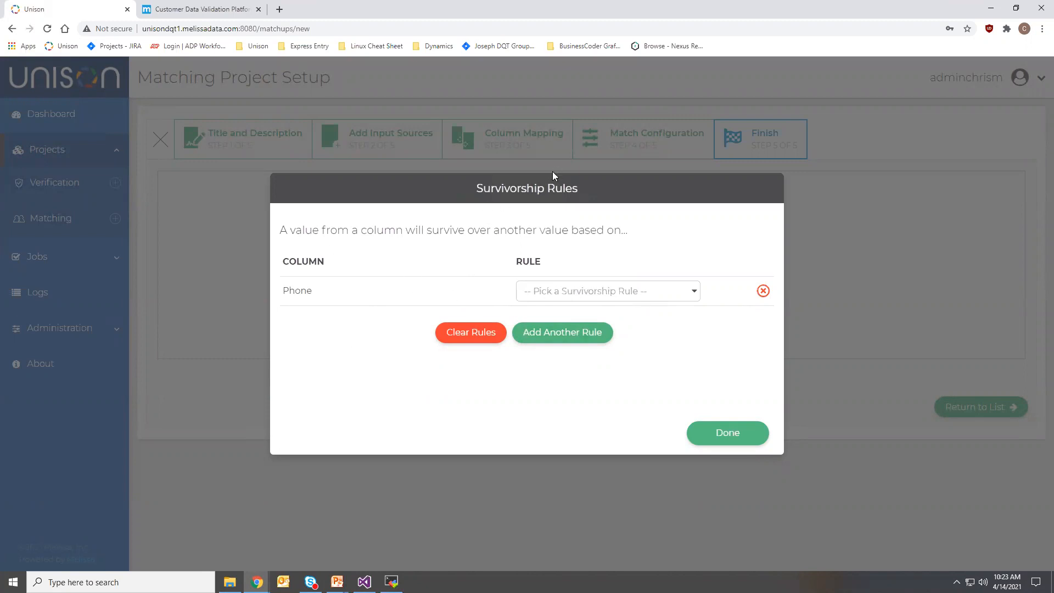
pyautogui.click(599, 297)
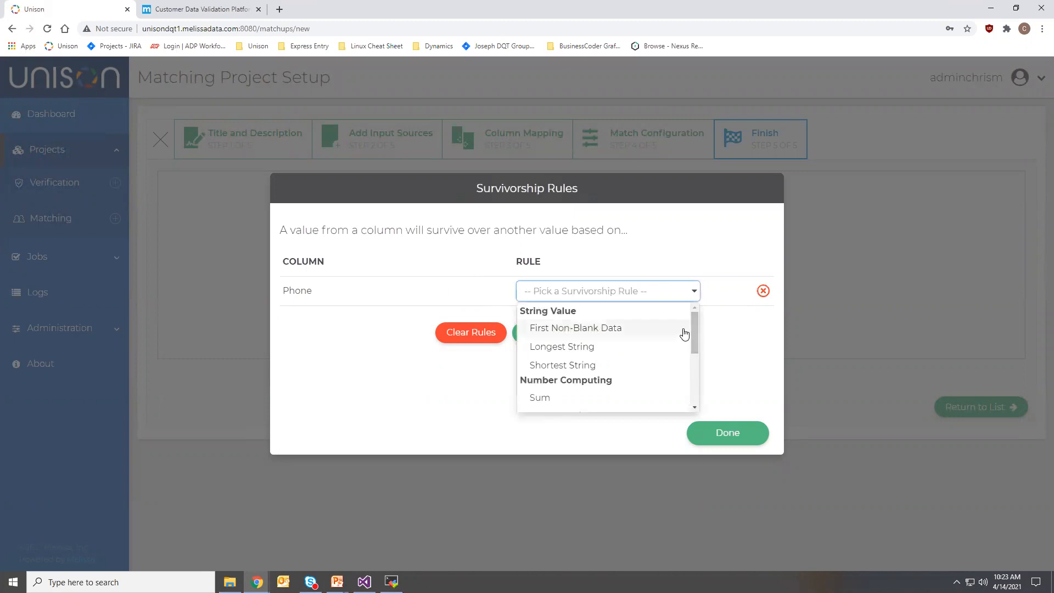
pyautogui.moveTo(700, 337); pyautogui.dragTo(662, 374)
pyautogui.click(608, 375)
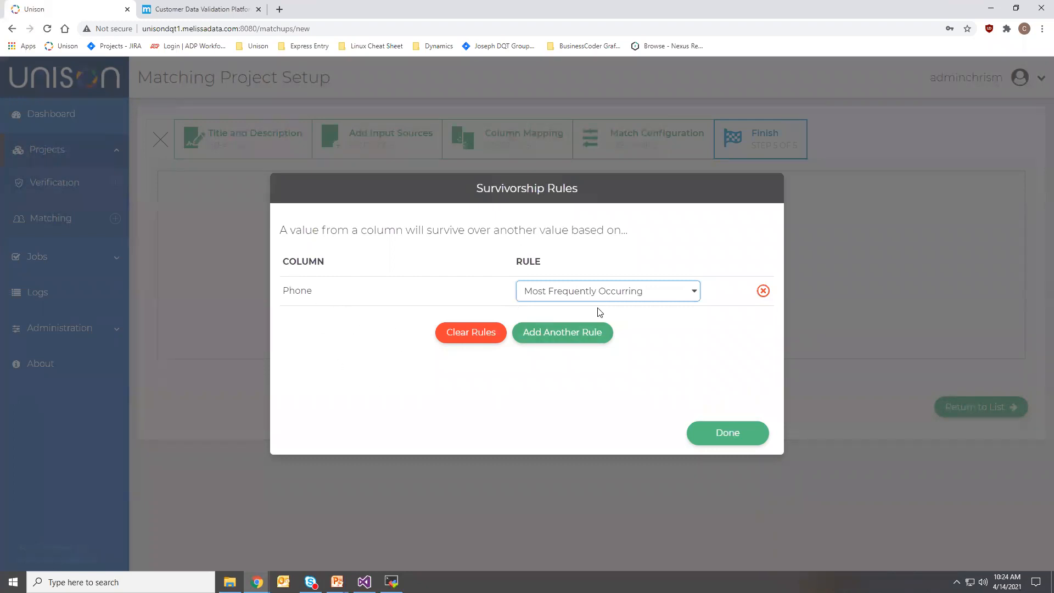
pyautogui.click(478, 333)
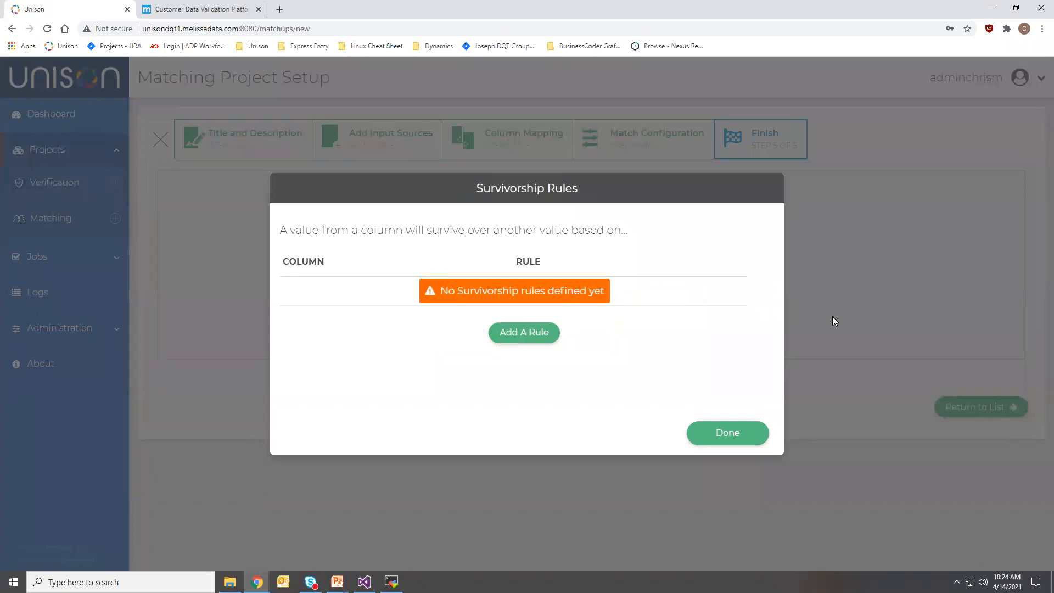
pyautogui.click(728, 434)
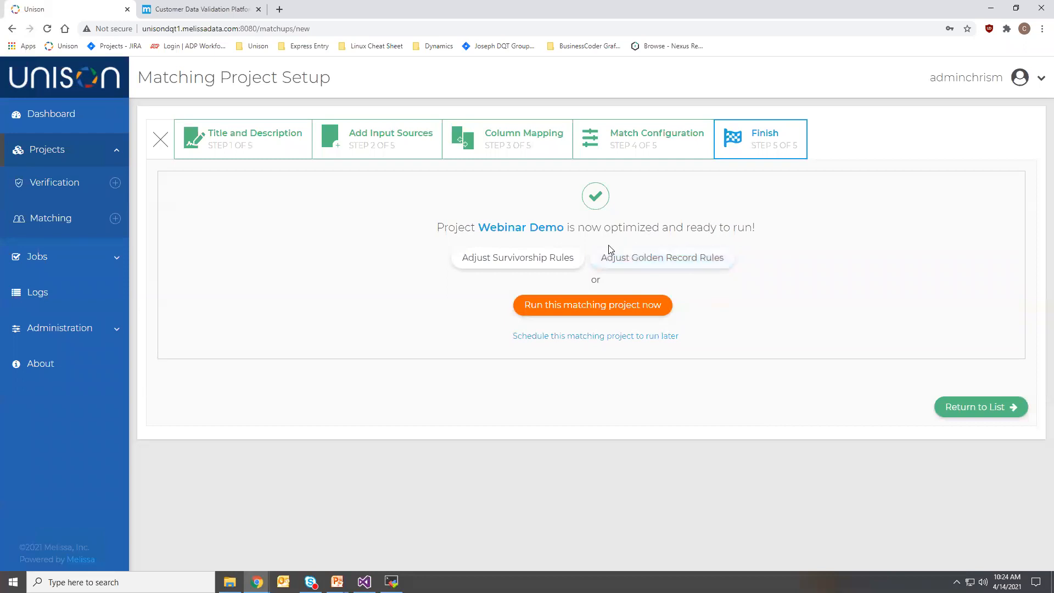
# Try a golden record rule for the project that prioritizes by Data Quality Score, leaving its result code source blank
pyautogui.click(660, 260)
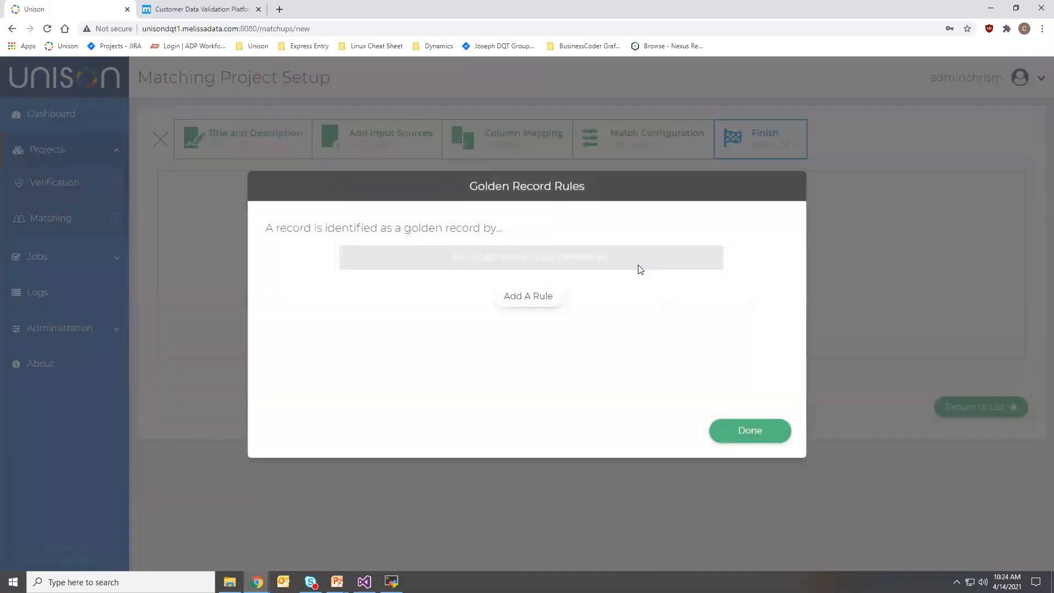
pyautogui.click(521, 294)
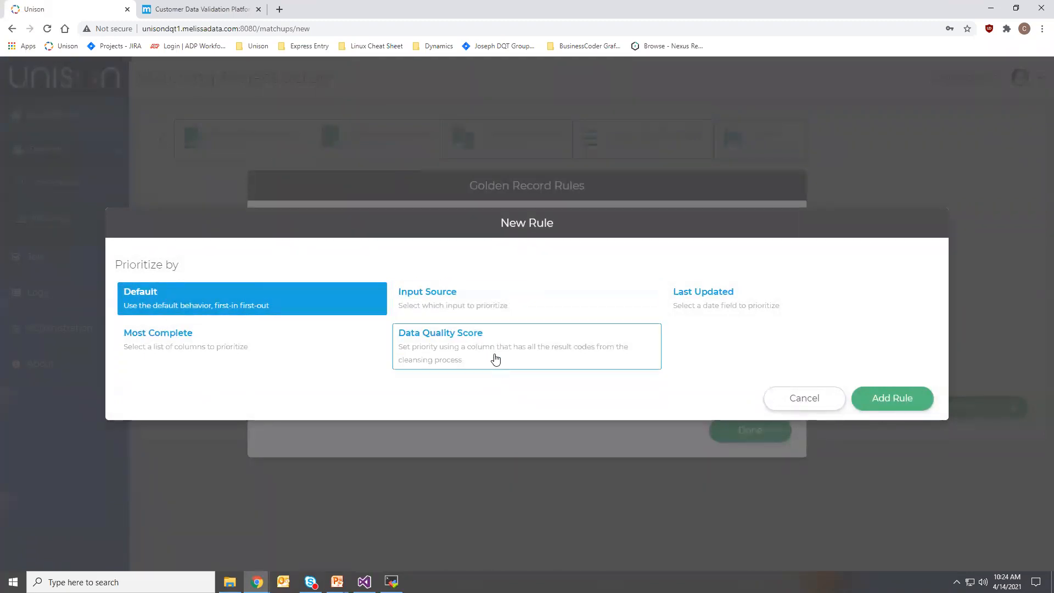
pyautogui.click(527, 305)
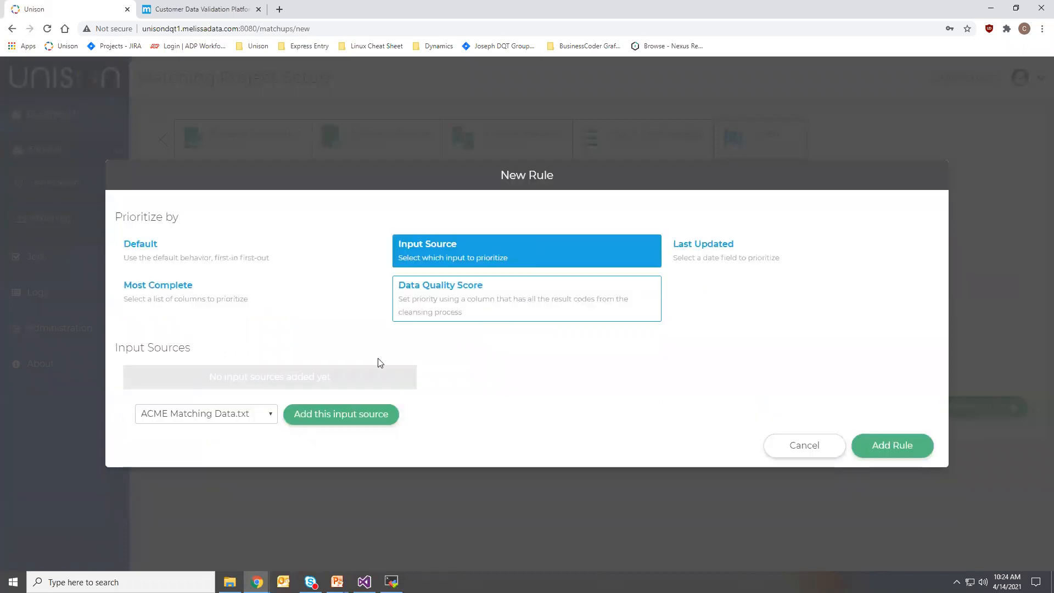
pyautogui.click(238, 418)
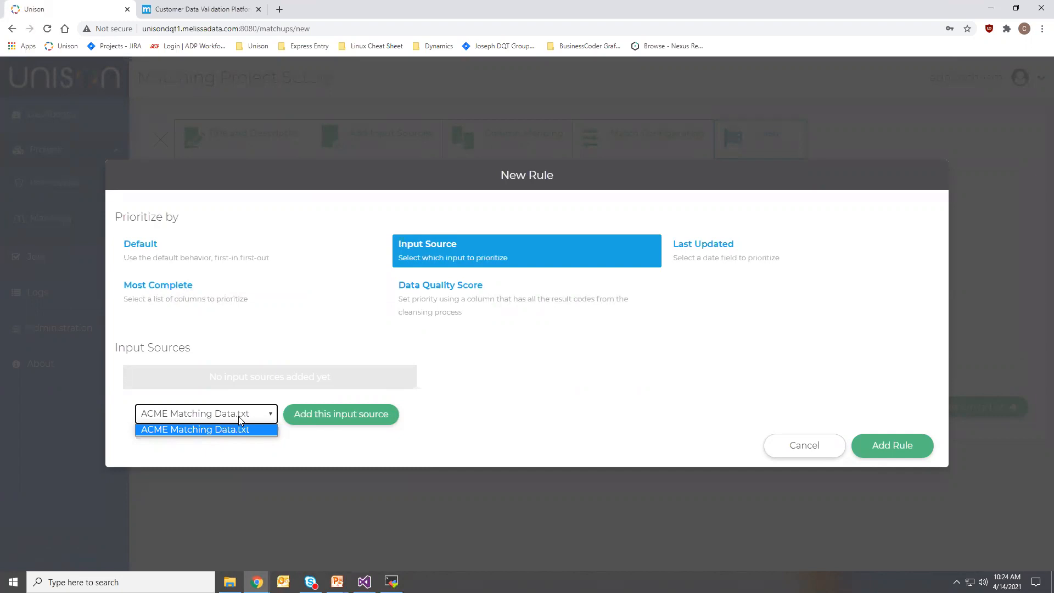
pyautogui.click(459, 309)
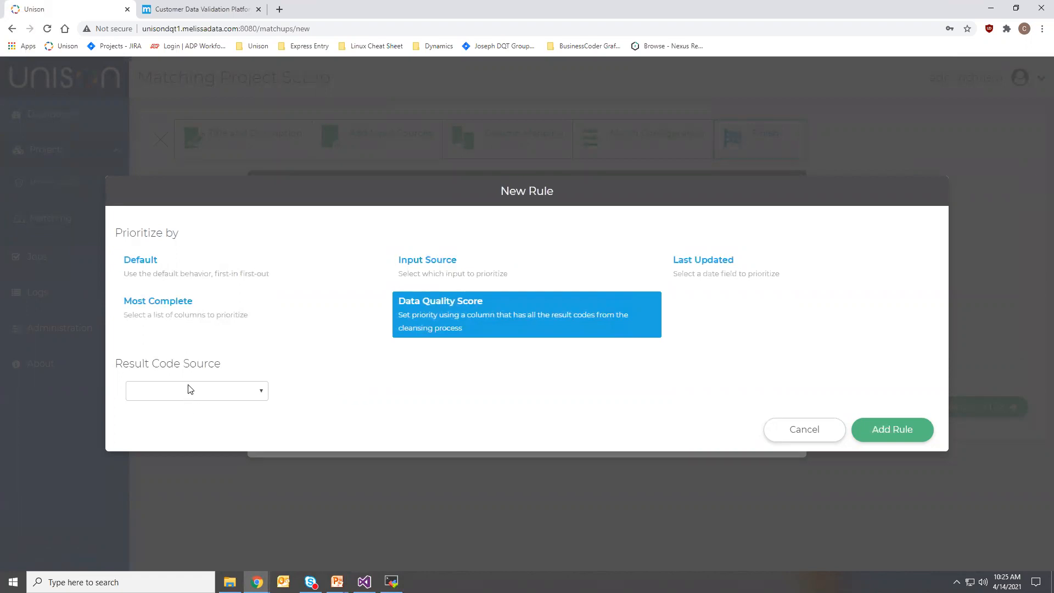
pyautogui.click(215, 396)
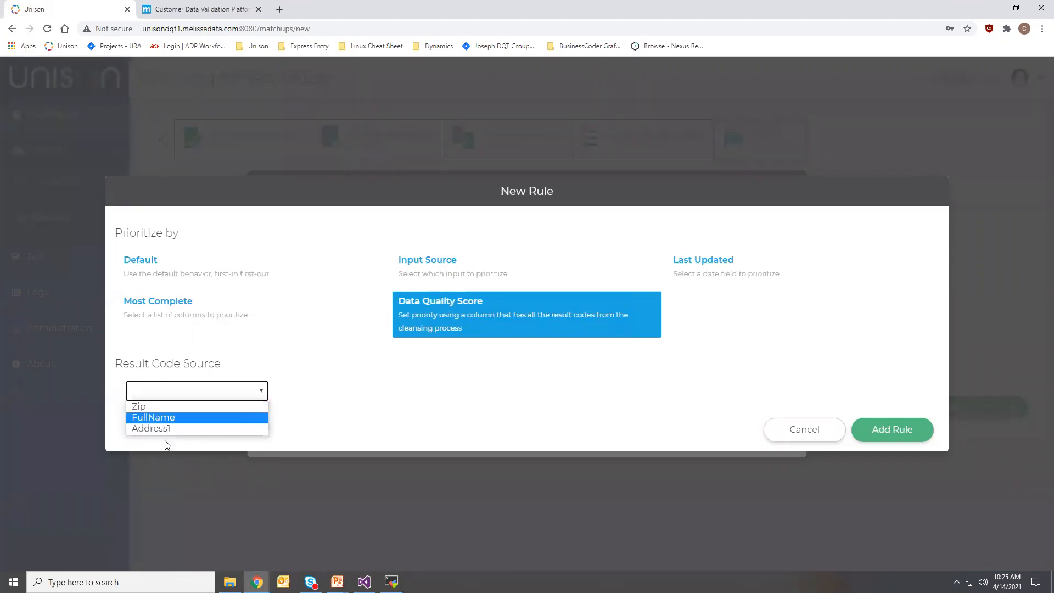
pyautogui.click(272, 363)
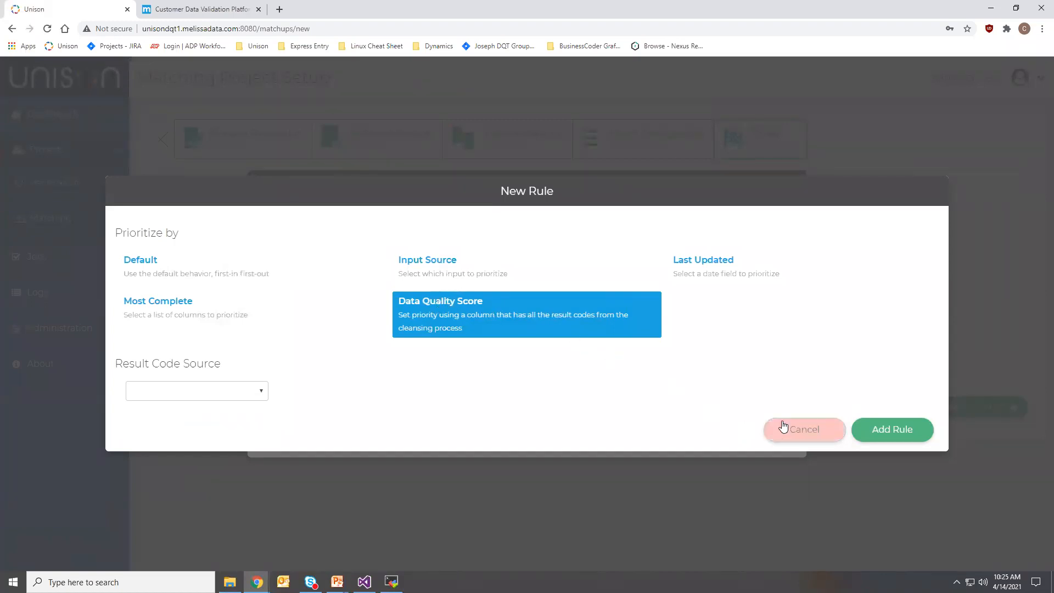
pyautogui.click(875, 436)
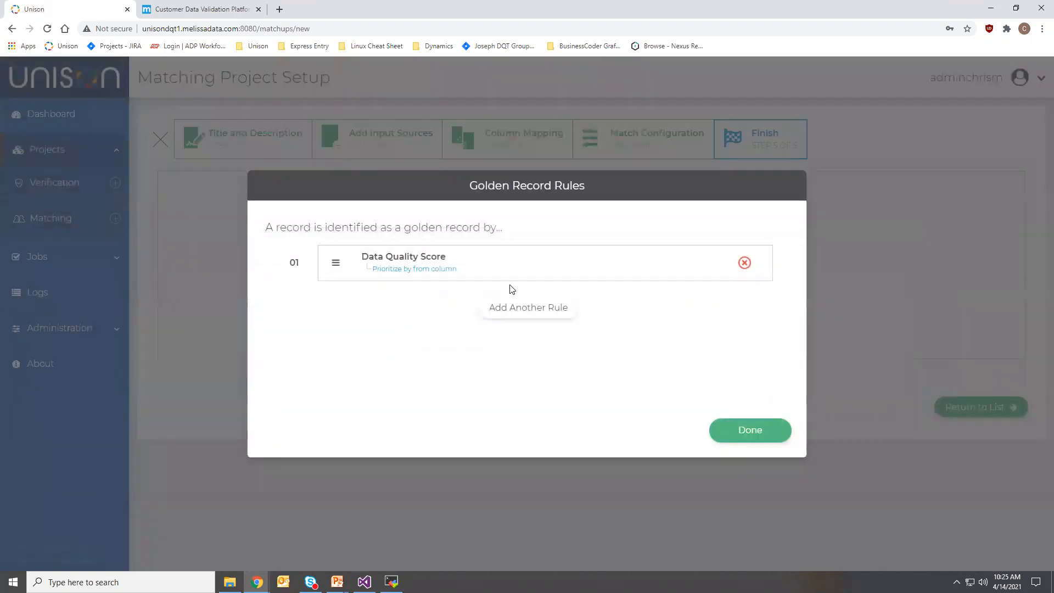
# Add a second golden record rule prioritized by Input Source and move it above the Data Quality Score rule
pyautogui.click(530, 306)
pyautogui.click(466, 299)
pyautogui.click(912, 453)
pyautogui.moveTo(334, 323); pyautogui.dragTo(376, 272)
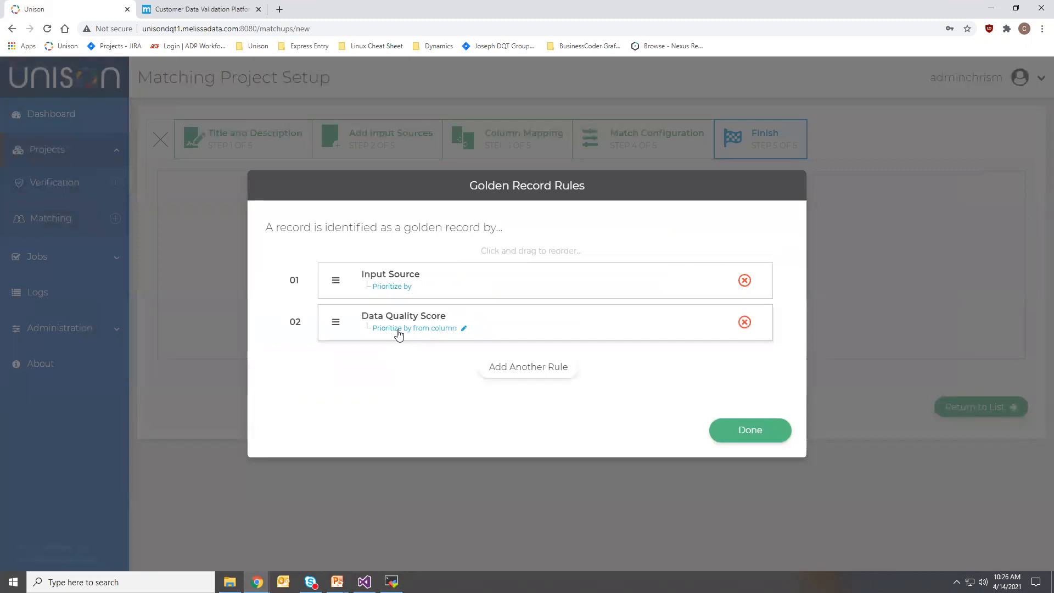
# Remove the Data Quality Score and Input Source golden record rules and close the golden record rules
pyautogui.click(744, 323)
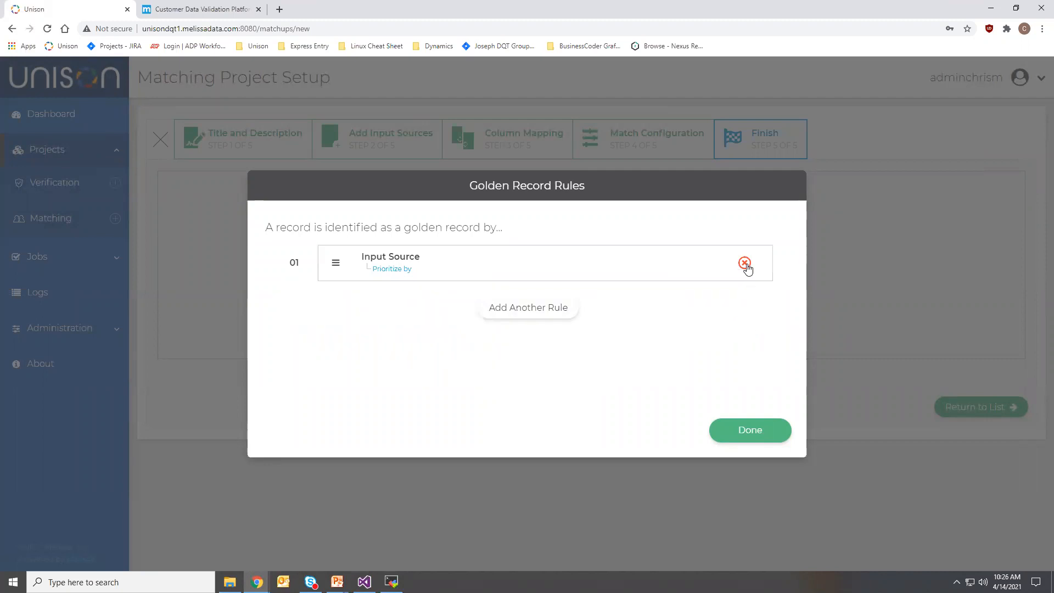
pyautogui.click(745, 269)
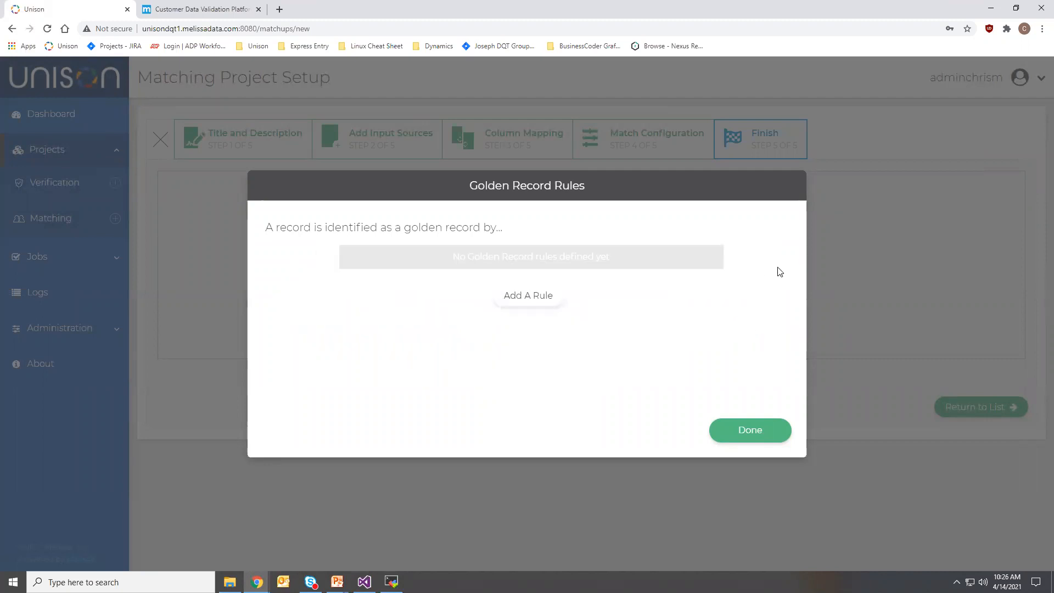
pyautogui.click(743, 441)
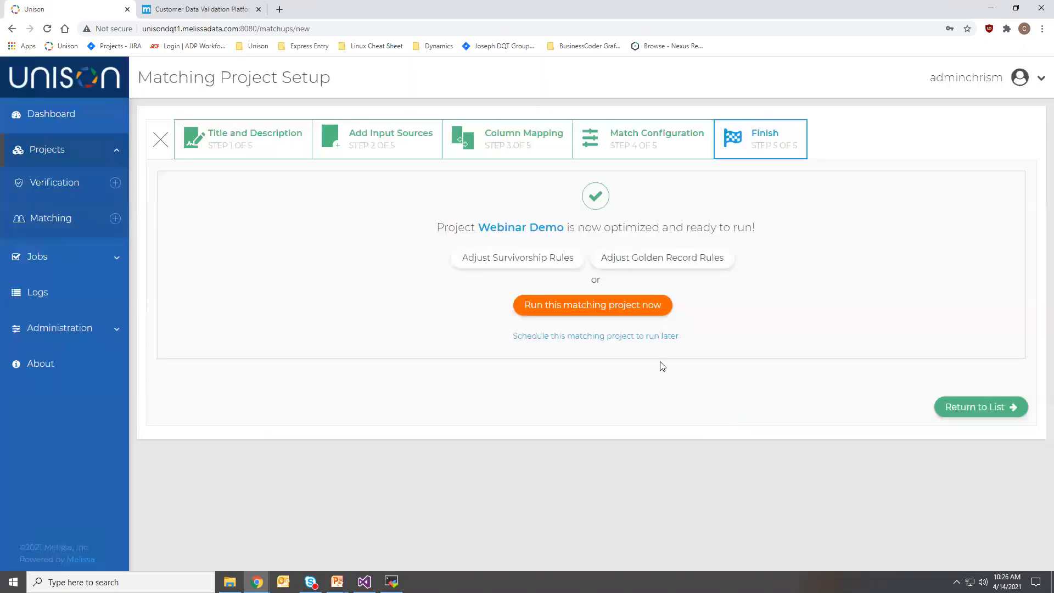
# Run the Webinar Demo matching project and open its most recent matching job from the job status list
pyautogui.click(575, 308)
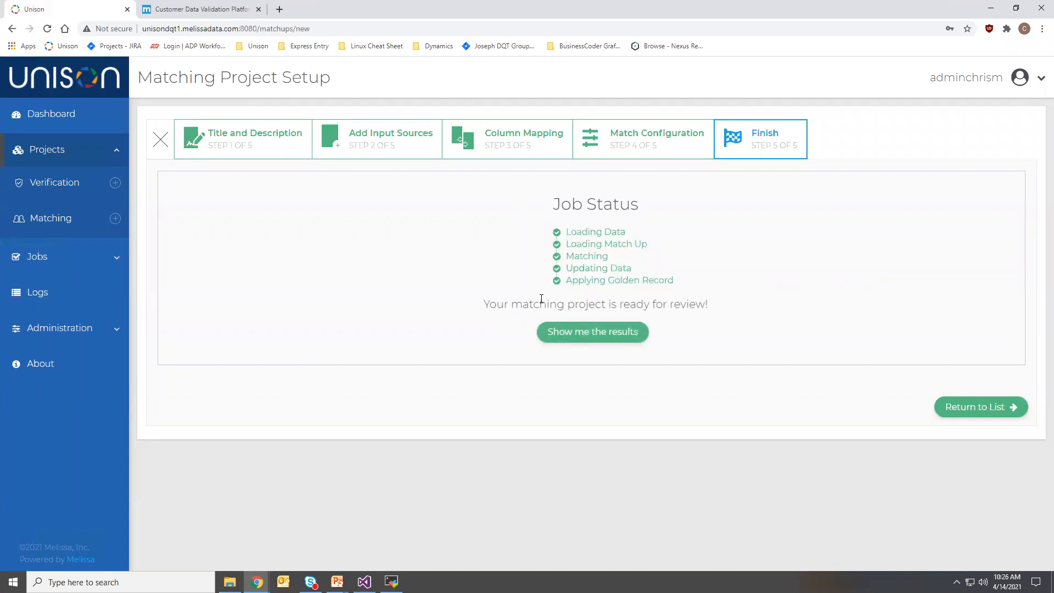
pyautogui.click(45, 263)
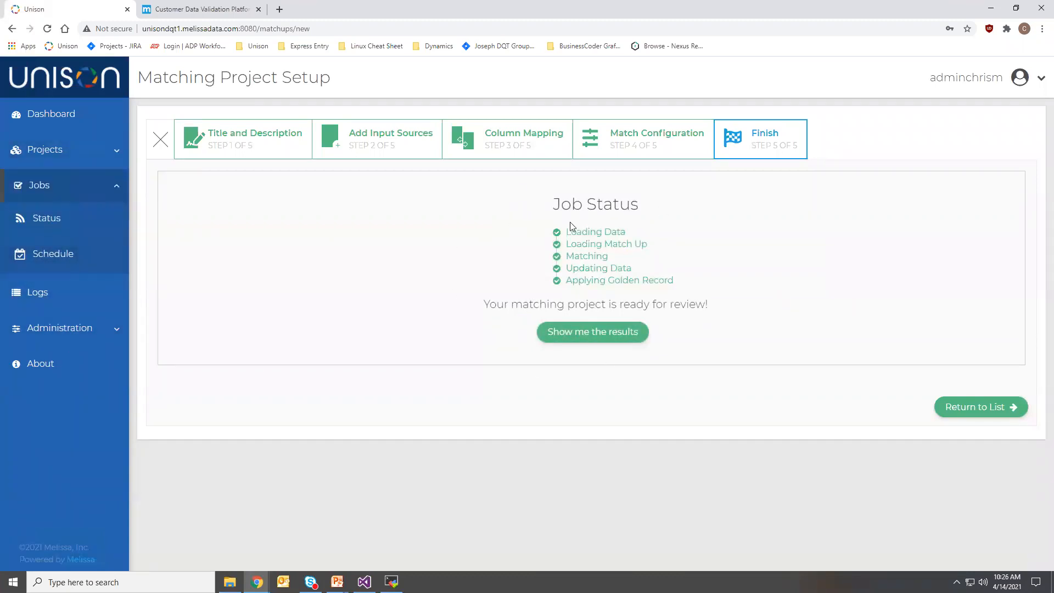
pyautogui.click(39, 216)
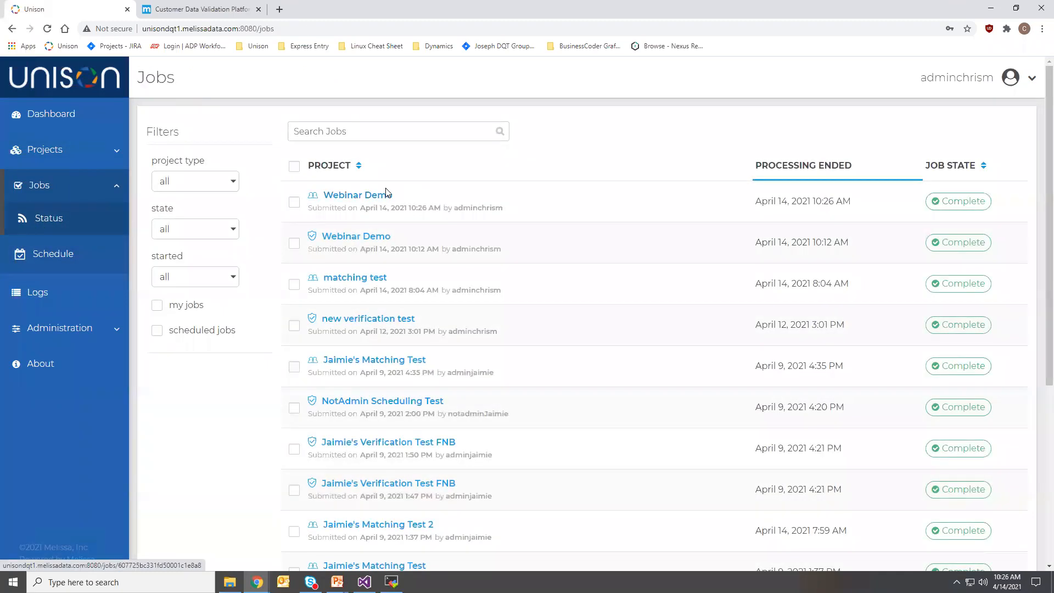
pyautogui.click(341, 197)
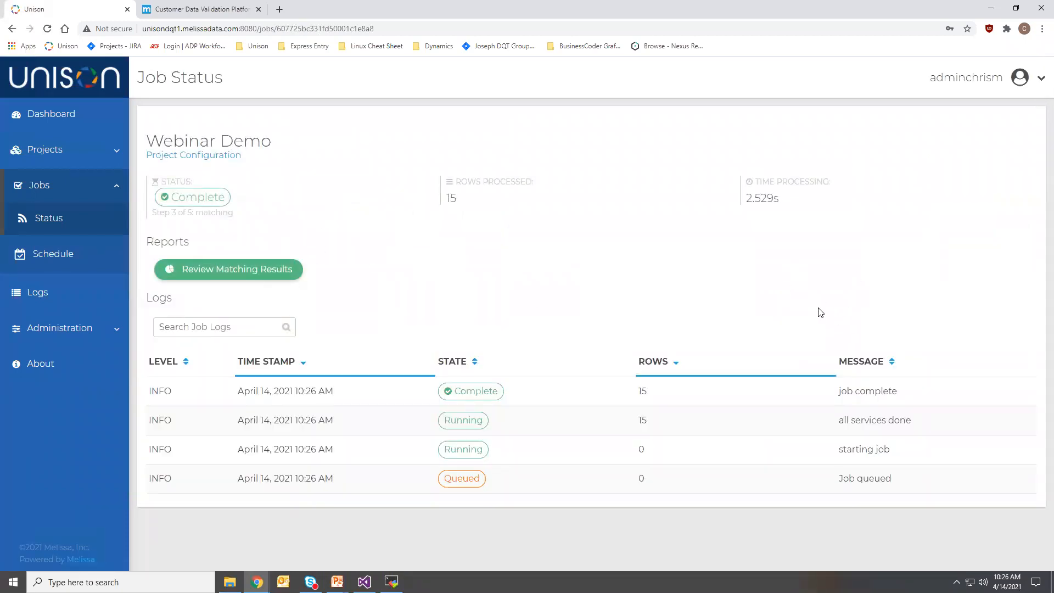
# Open the job's matching results and look through the match groups, from result codes and scores to the fullname column
pyautogui.click(221, 273)
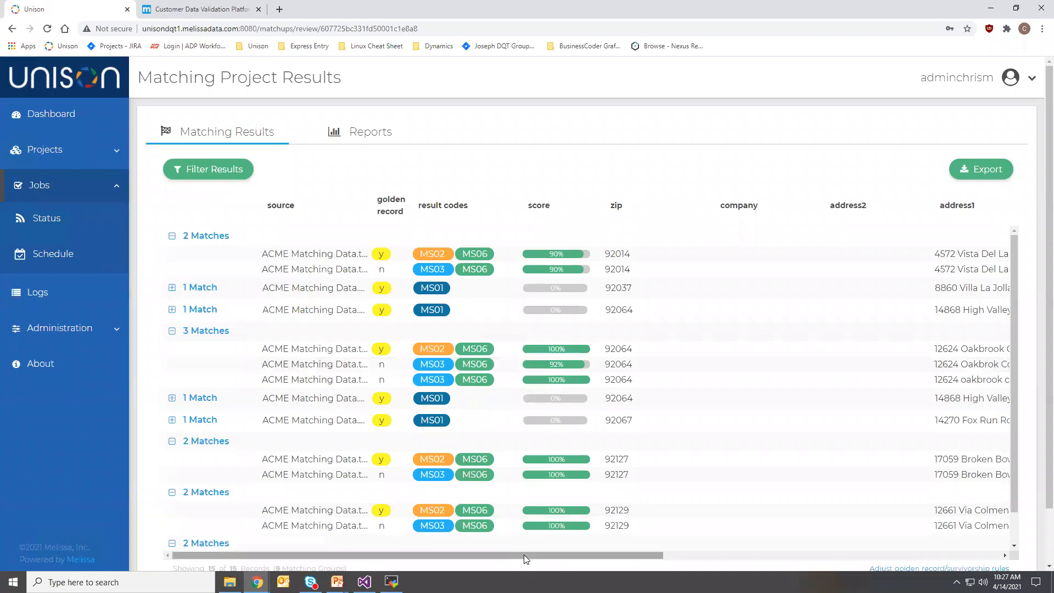
pyautogui.moveTo(536, 555); pyautogui.dragTo(562, 556)
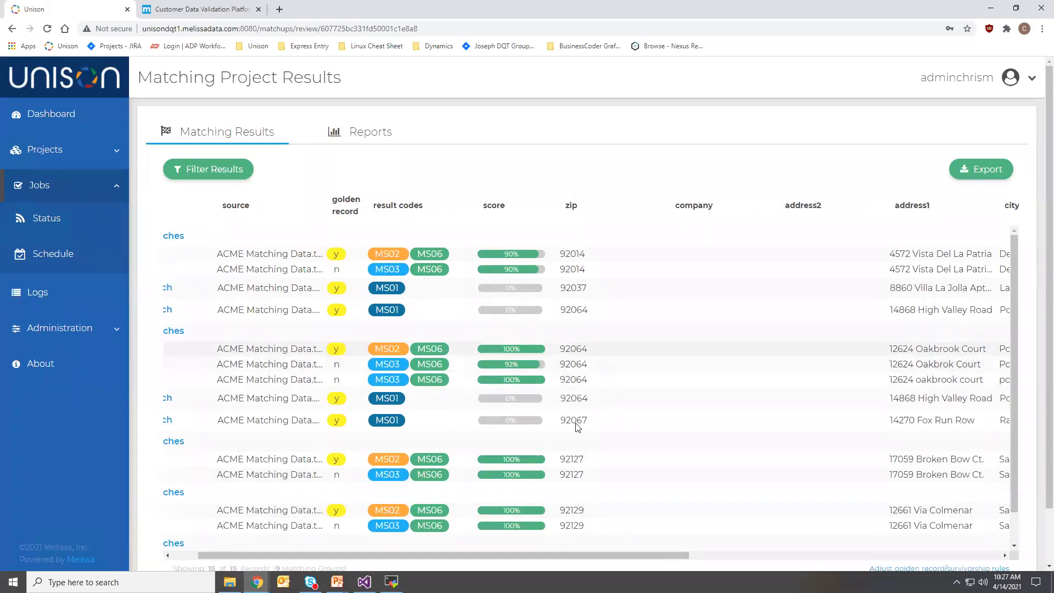
pyautogui.moveTo(600, 561); pyautogui.dragTo(621, 347)
pyautogui.click(604, 379)
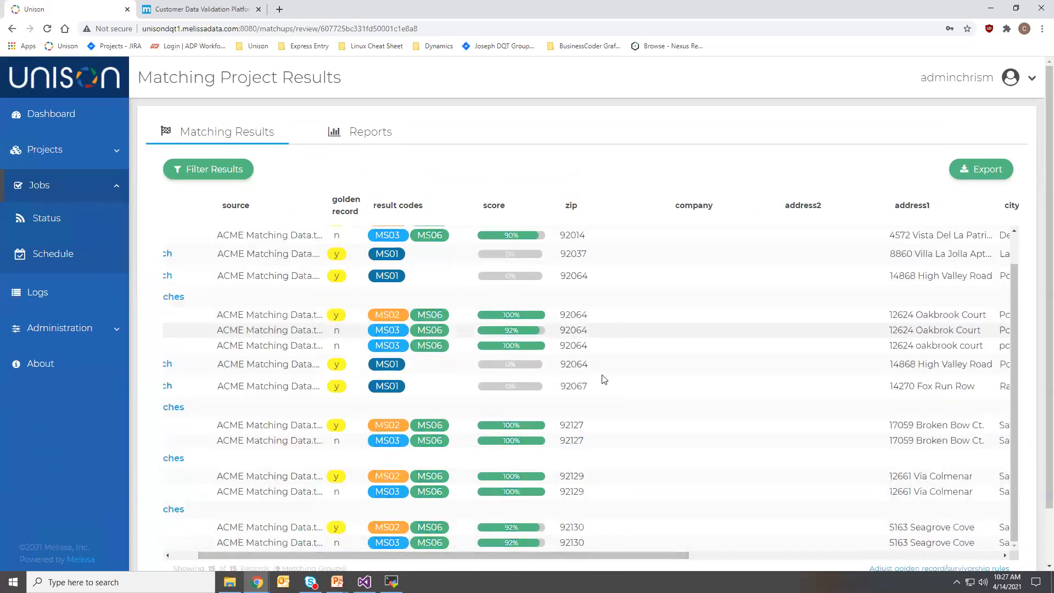
pyautogui.moveTo(601, 553); pyautogui.dragTo(931, 540)
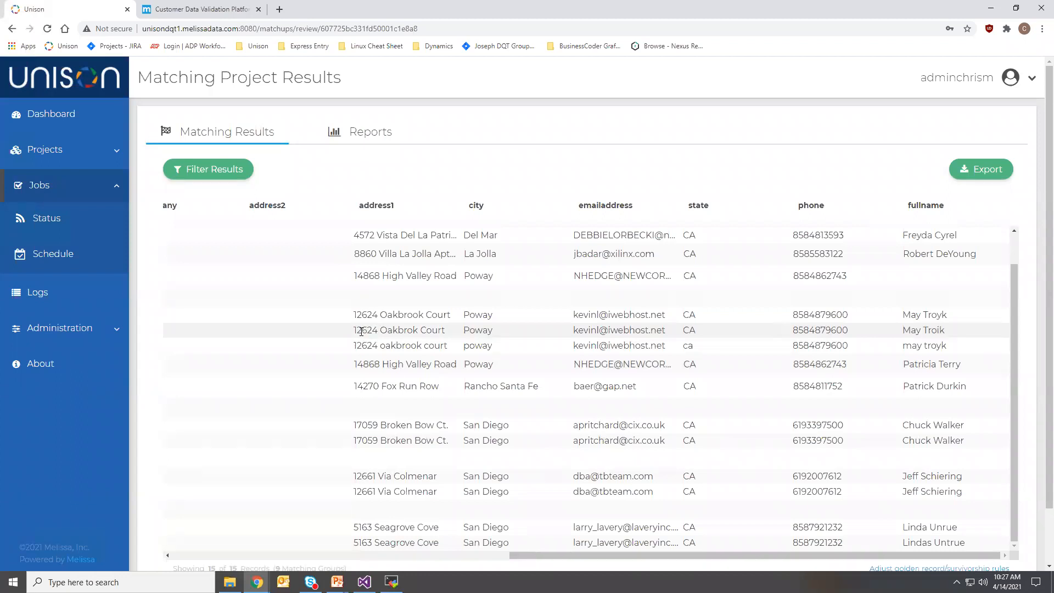
# Compare the address1 and fullname values within the group of three matches, and return to the start of the results
pyautogui.moveTo(394, 328); pyautogui.dragTo(446, 331)
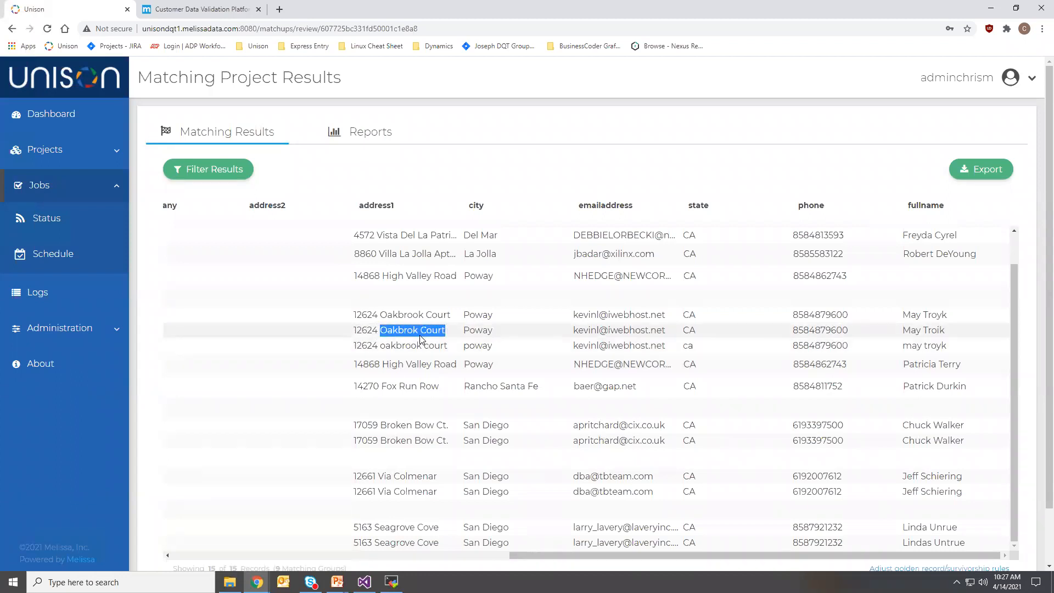
pyautogui.click(414, 335)
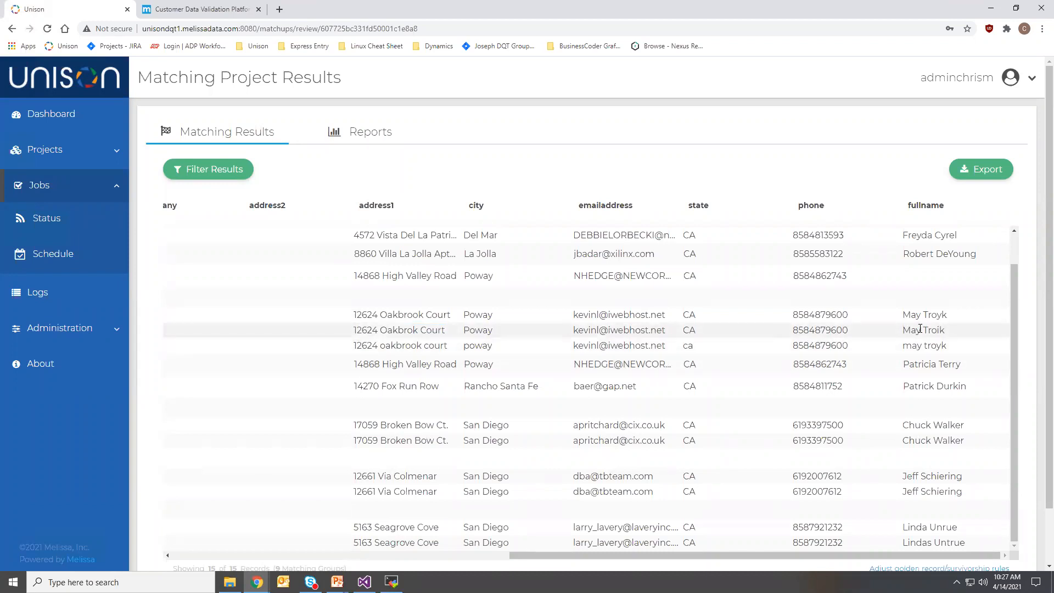
pyautogui.moveTo(904, 331); pyautogui.dragTo(946, 328)
pyautogui.click(953, 337)
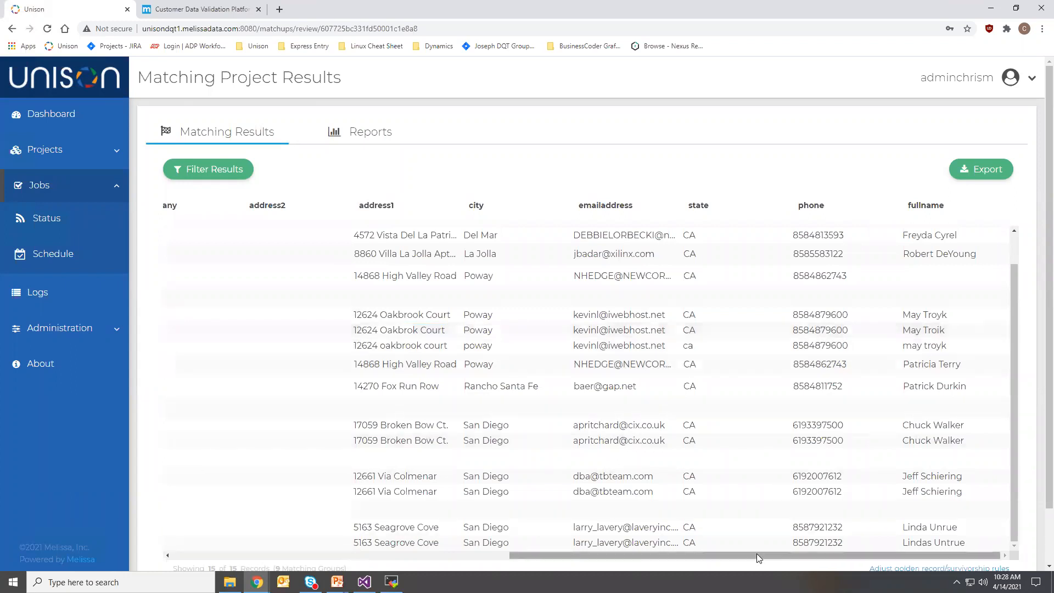
pyautogui.moveTo(757, 554); pyautogui.dragTo(381, 569)
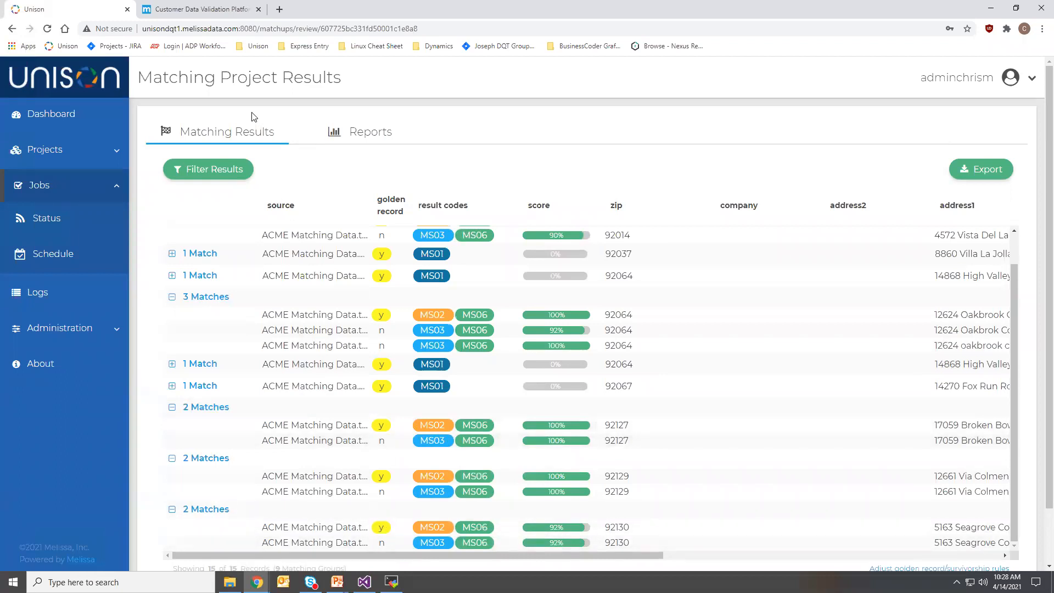
pyautogui.scroll(2, 513, 344)
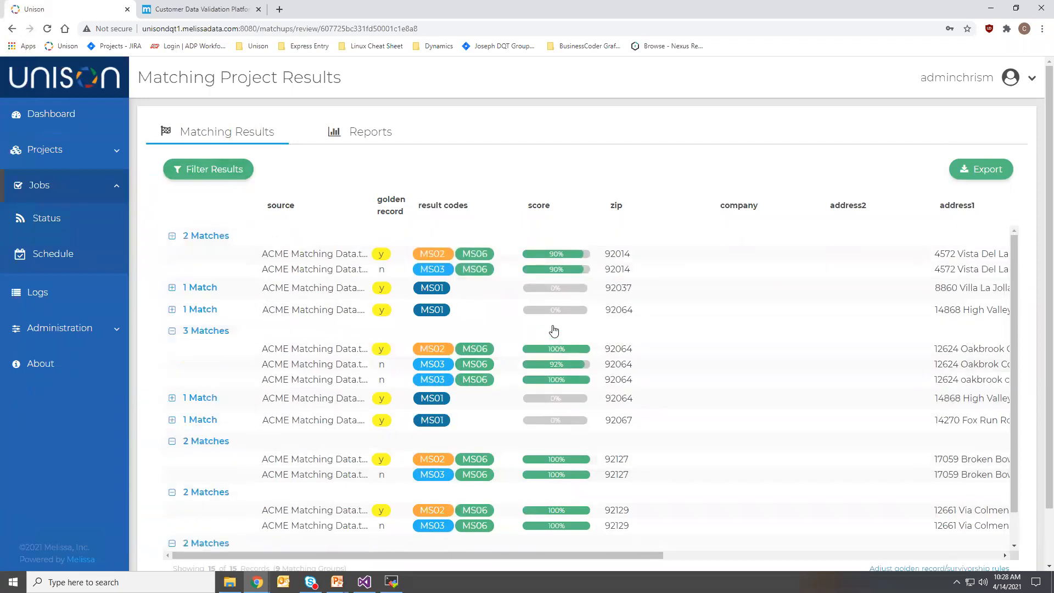
# Filter the matching results by Unique Records, look over the filtered list and clear the filter
pyautogui.click(228, 170)
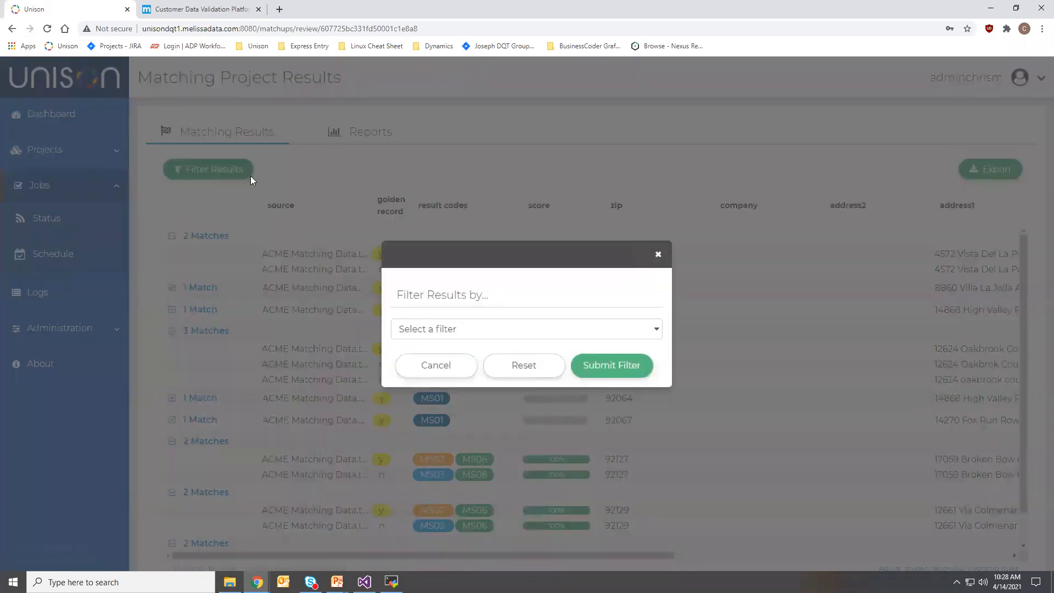
pyautogui.click(478, 332)
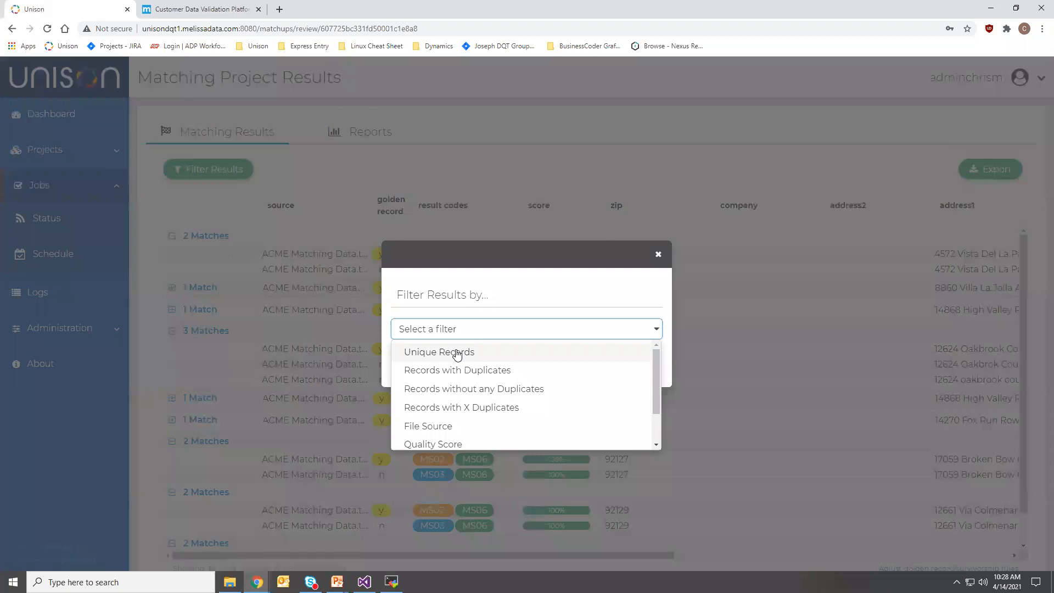
pyautogui.click(457, 353)
pyautogui.click(611, 369)
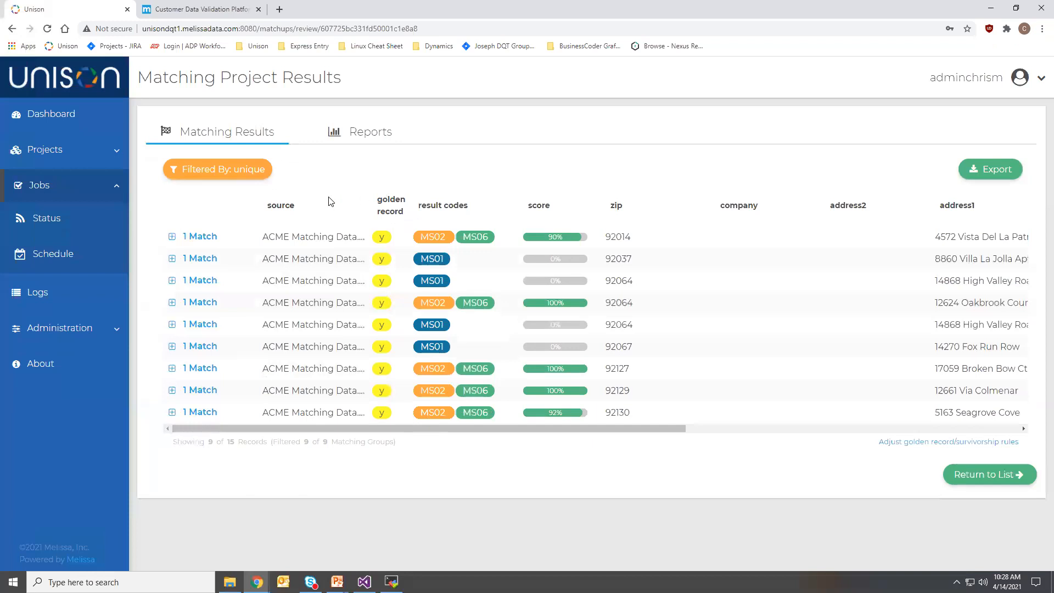
pyautogui.moveTo(244, 170)
pyautogui.moveTo(203, 161)
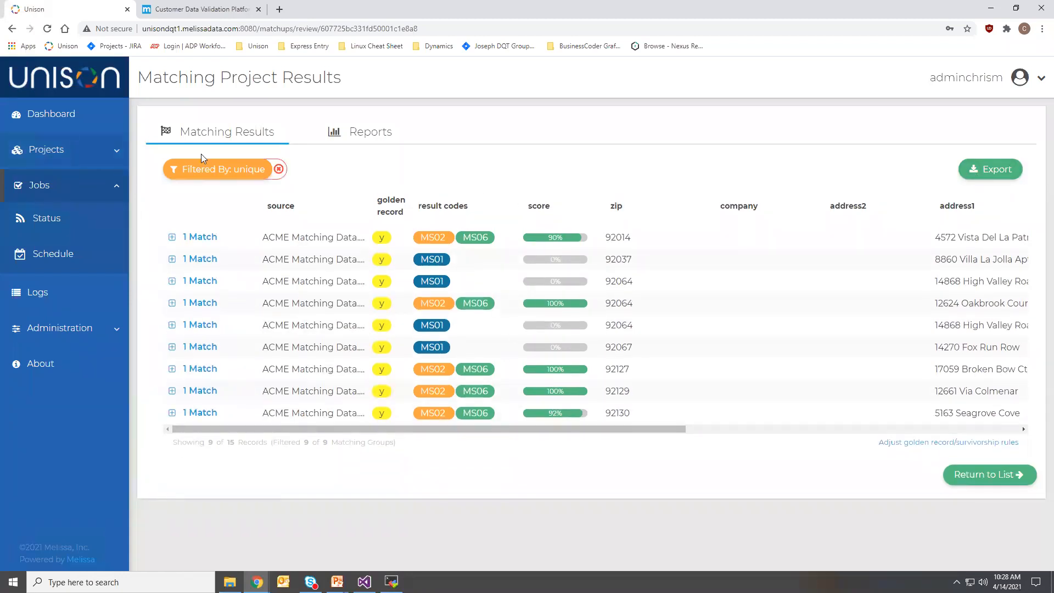
pyautogui.click(282, 175)
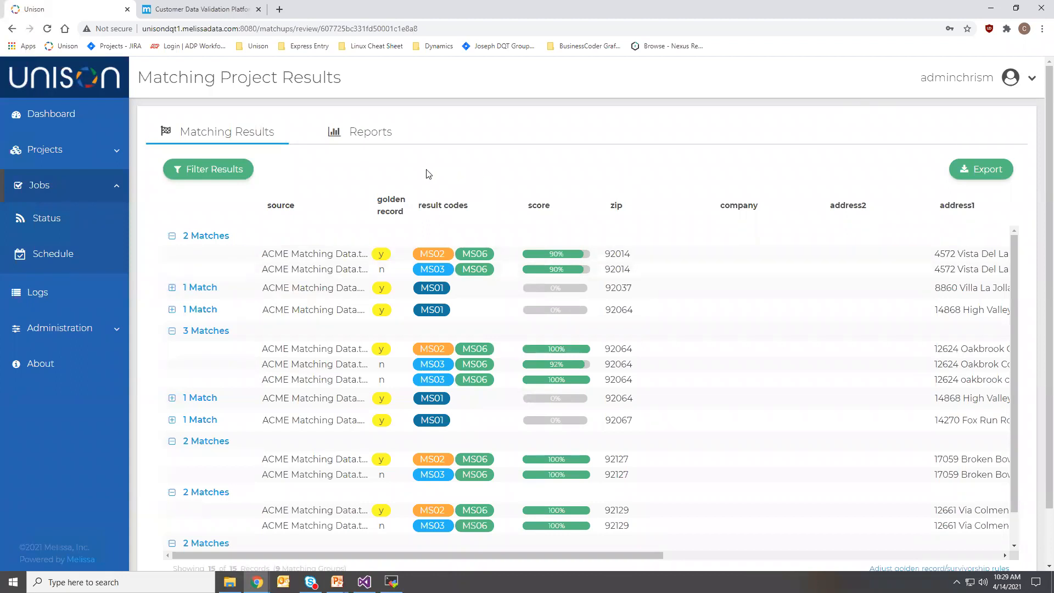
# Review the matching reports, covering Over All Sources, Algorithm Match Scores, Survivorship and Match Rules
pyautogui.click(367, 137)
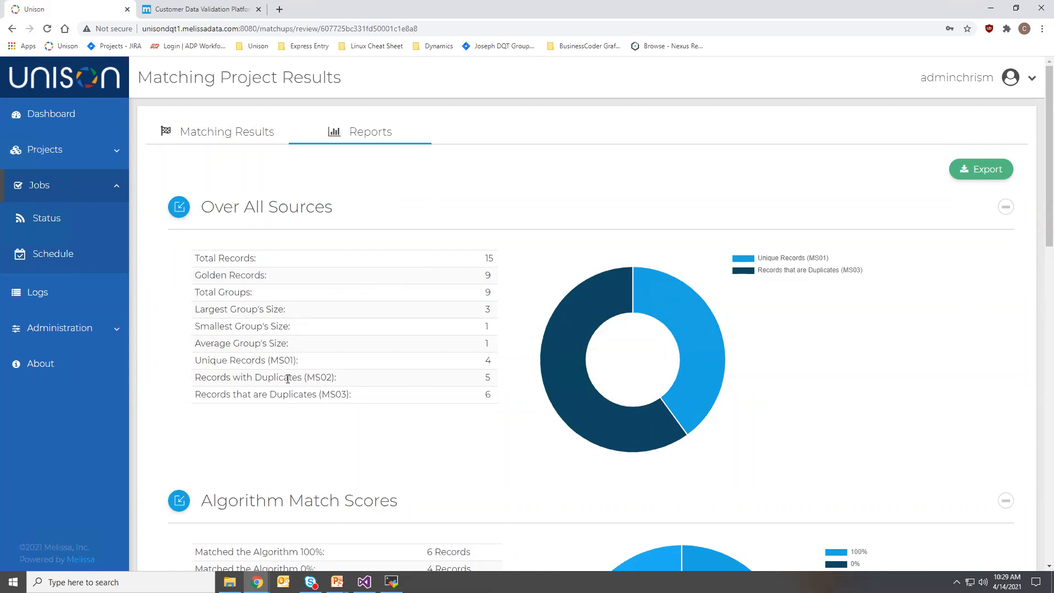
pyautogui.scroll(-2, 291, 373)
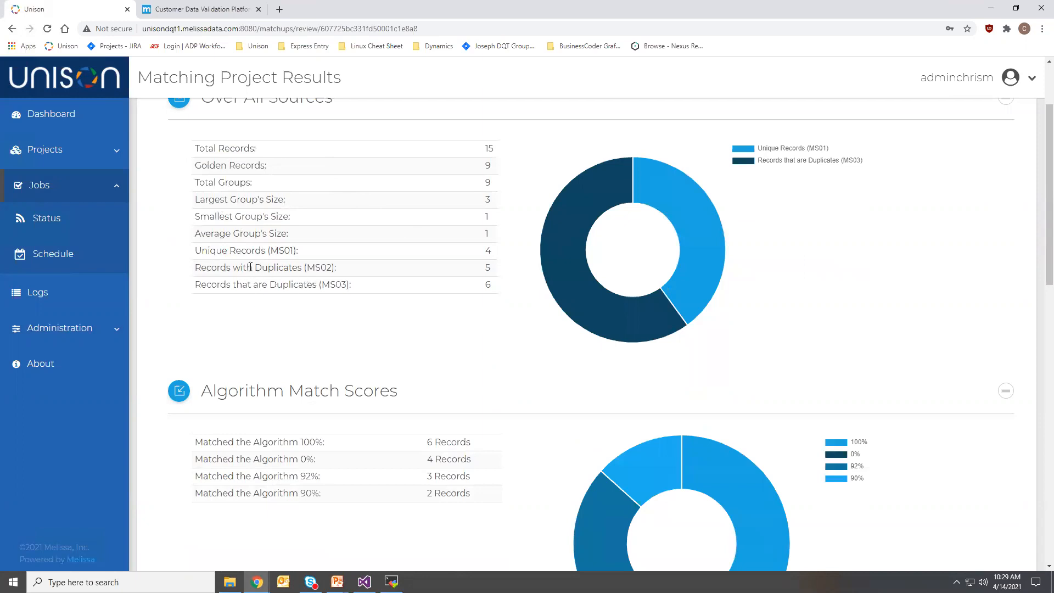
pyautogui.scroll(-2, 340, 450)
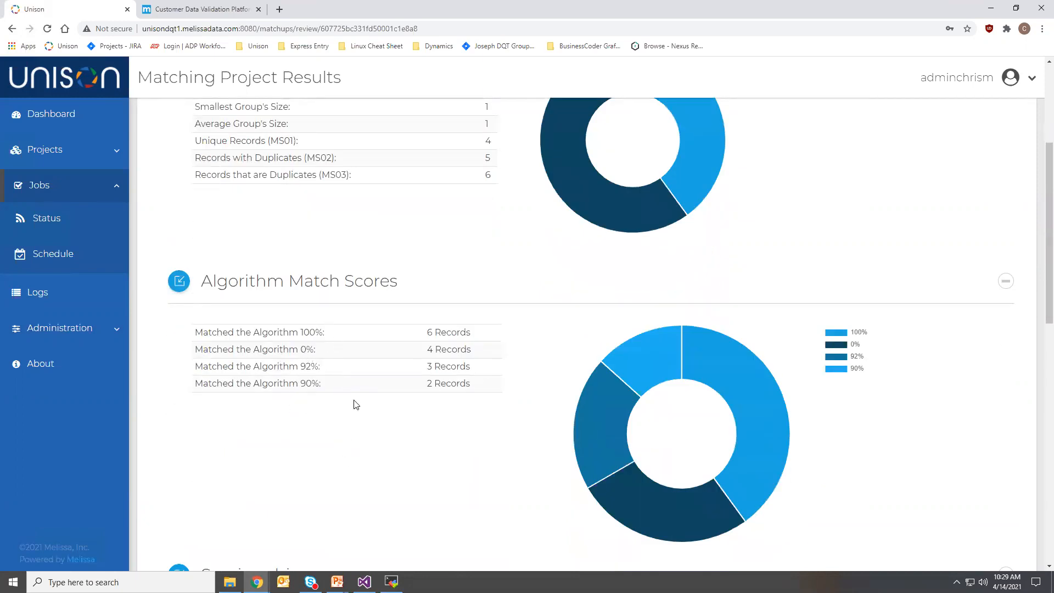
pyautogui.scroll(-5, 354, 404)
pyautogui.scroll(-4, 269, 308)
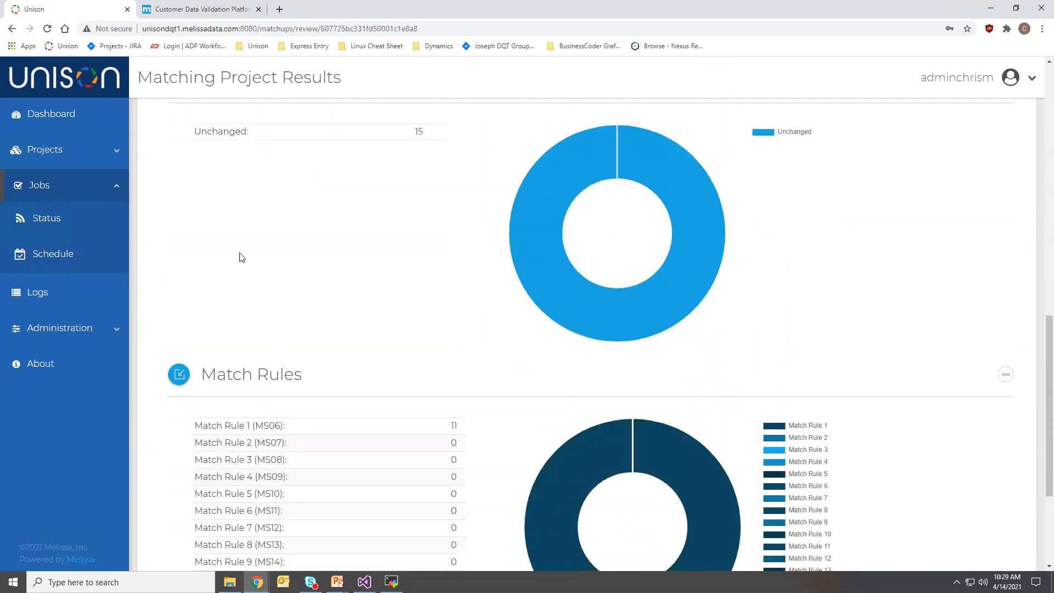
pyautogui.scroll(5, 376, 377)
pyautogui.scroll(-2, 341, 395)
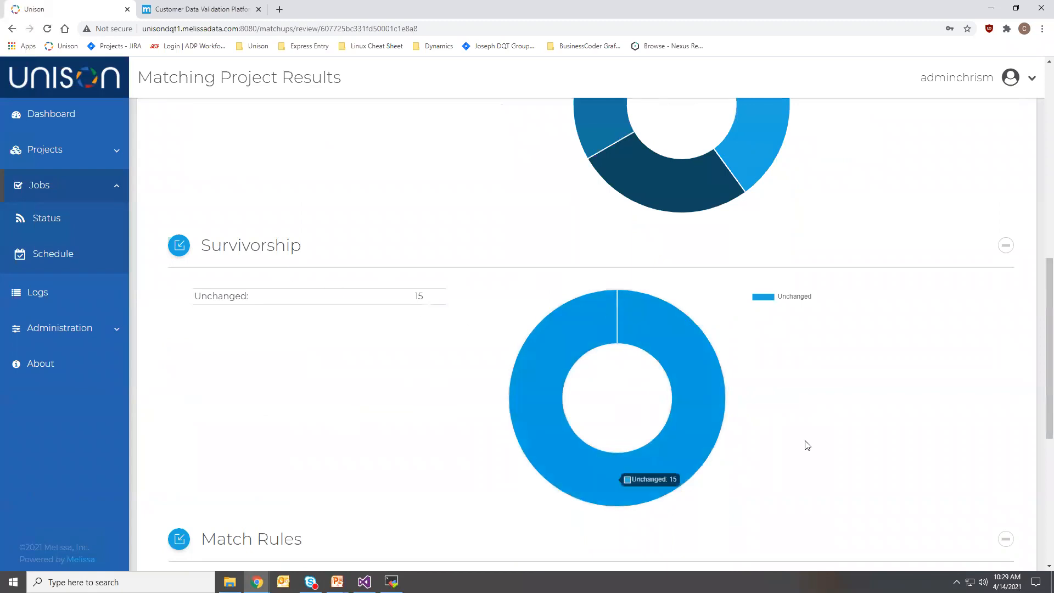
pyautogui.scroll(10, 492, 301)
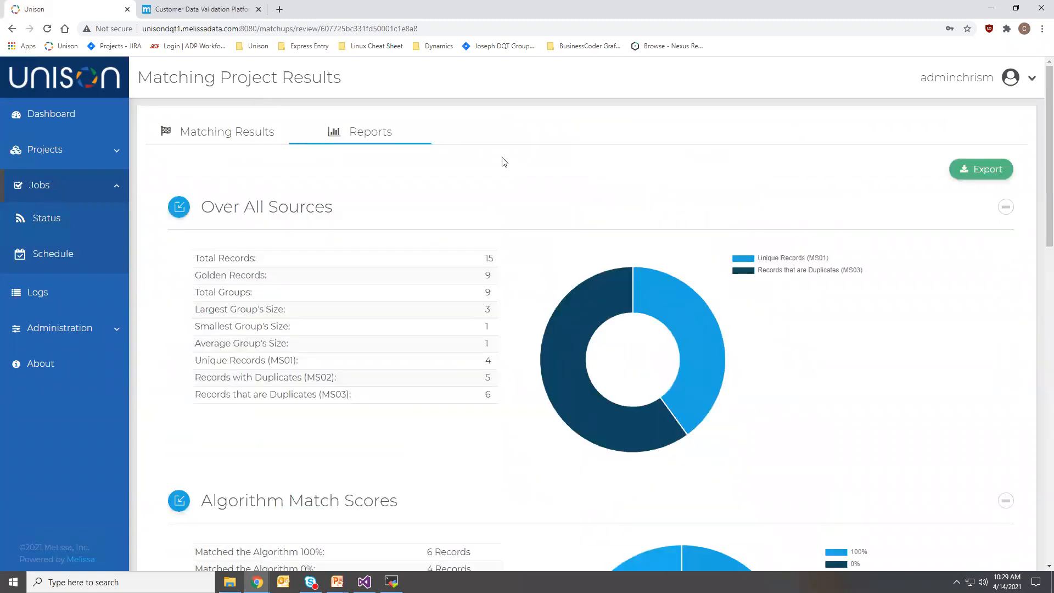
# Return to the matching results and view the export file settings without creating a file
pyautogui.click(263, 139)
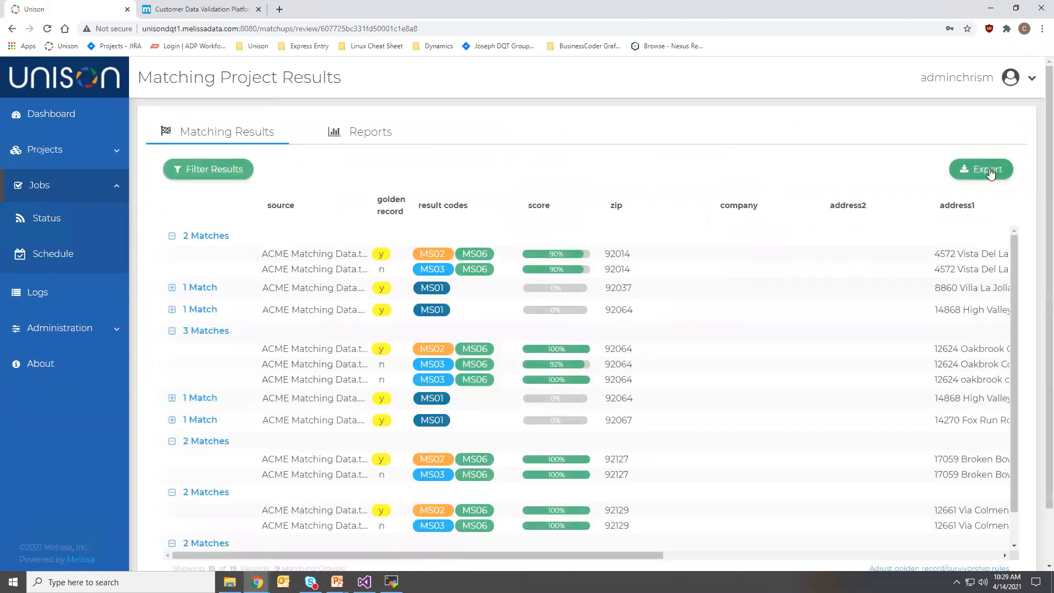
pyautogui.click(990, 174)
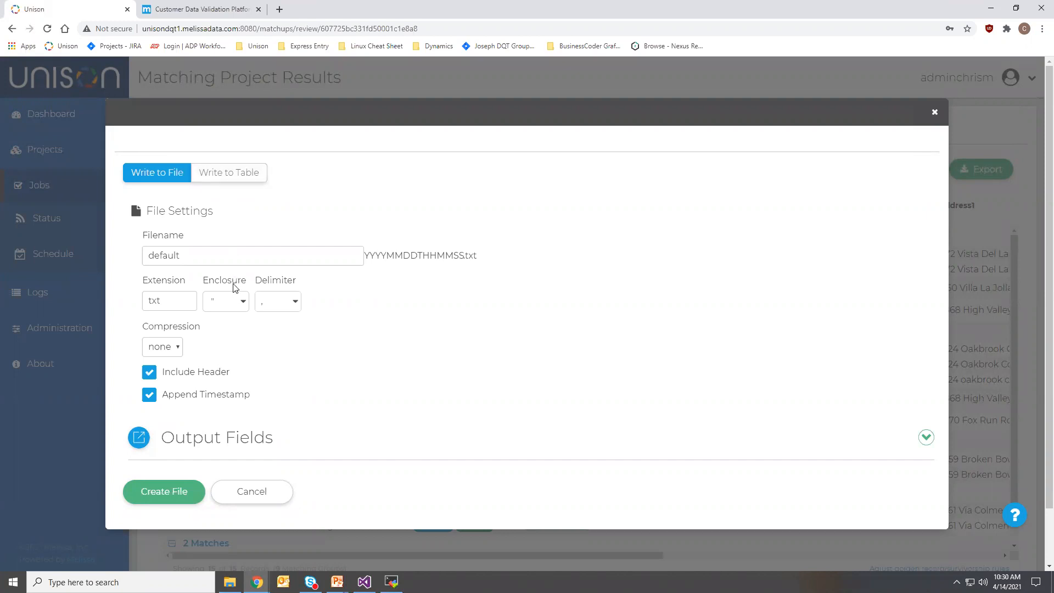
pyautogui.click(248, 496)
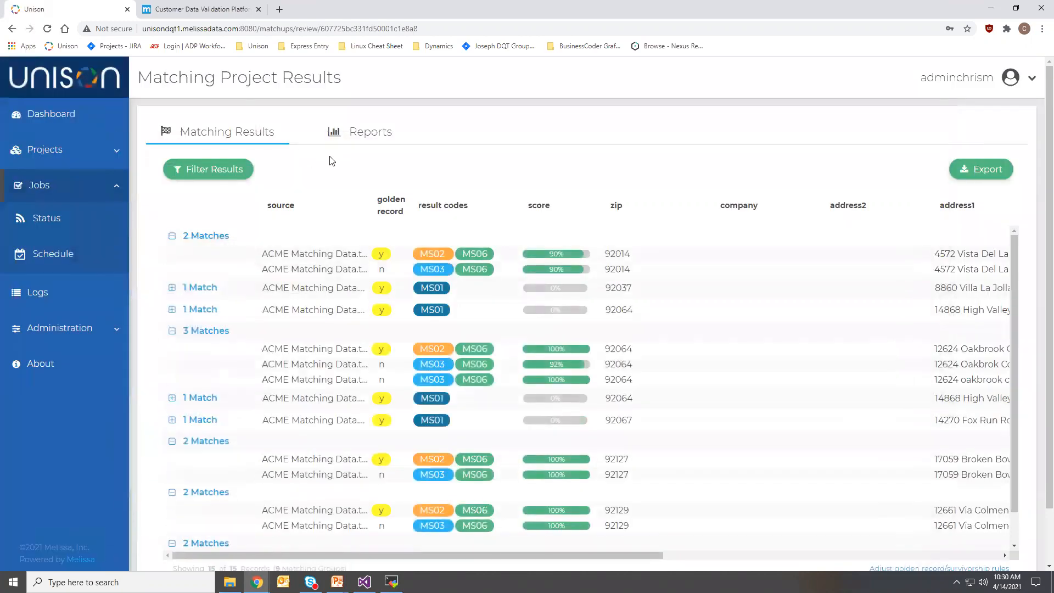